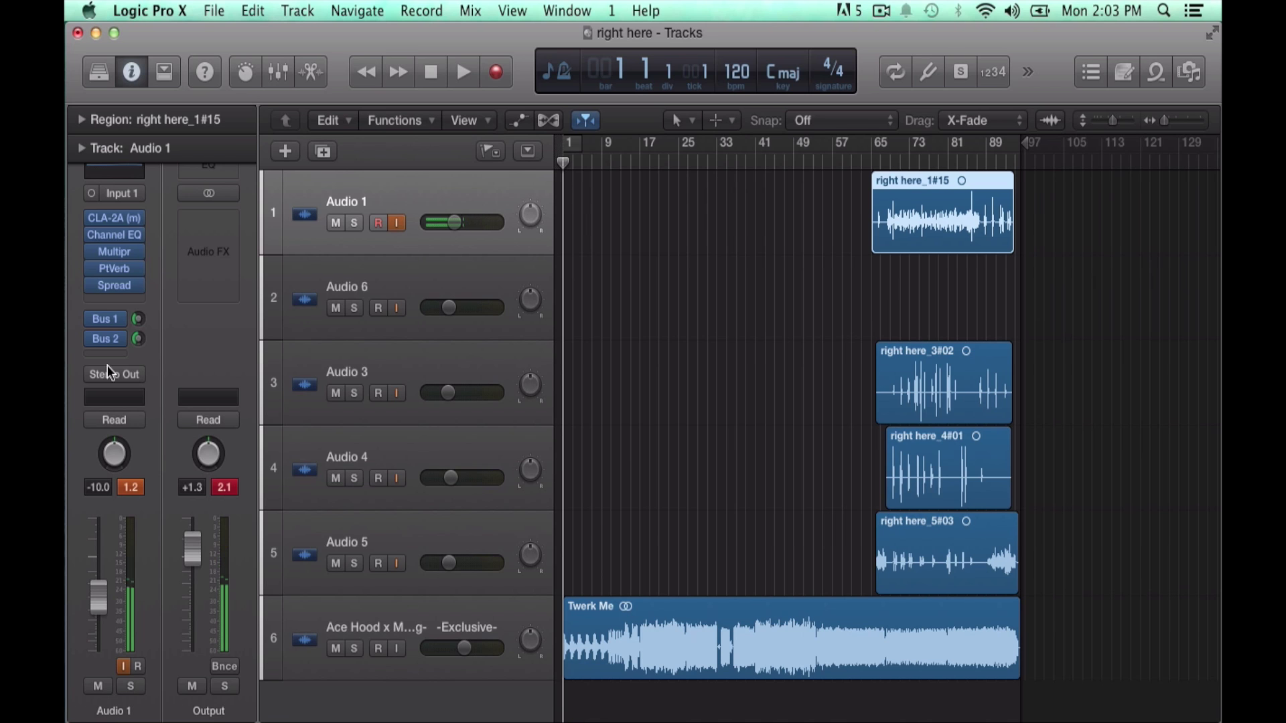
# Step: Bypass Audio 1's Bus 1 and Bus 2 sends and its inserts, leaving only the CLA-2A compressor active
pyautogui.click(91, 319)
pyautogui.click(91, 339)
pyautogui.click(91, 268)
pyautogui.click(90, 250)
pyautogui.click(91, 234)
pyautogui.click(92, 219)
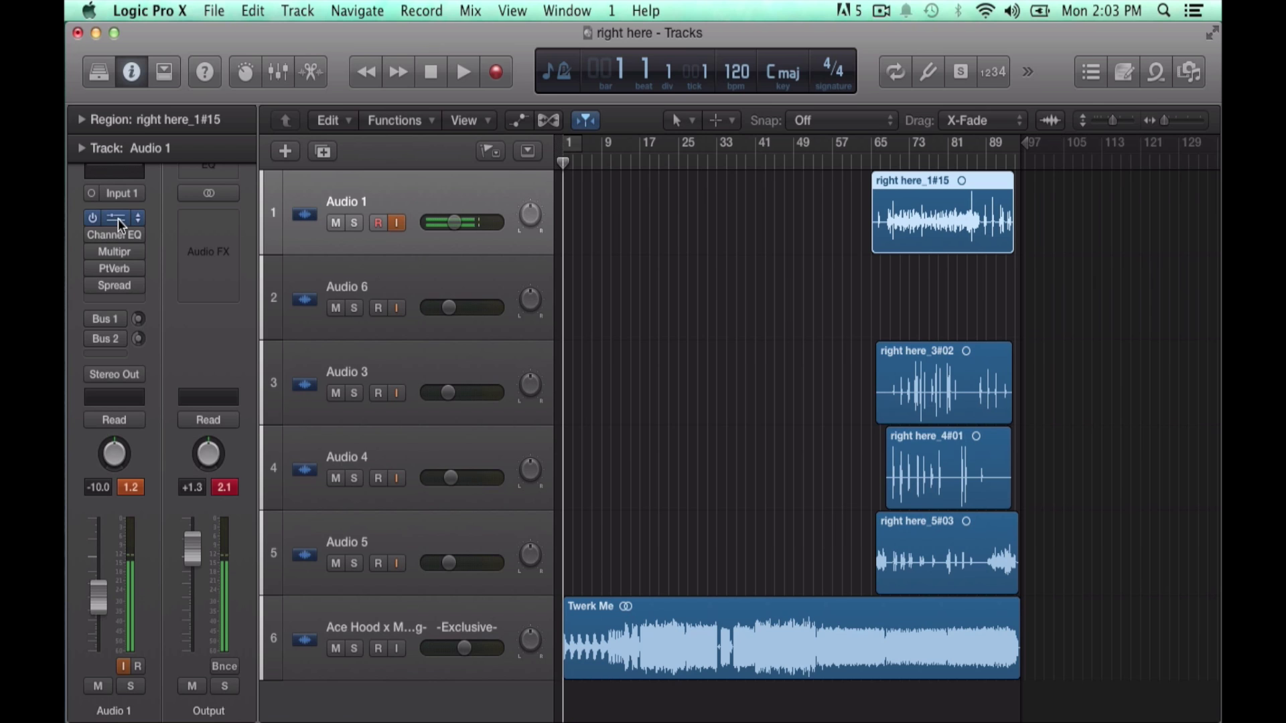
# Step: Examine the peak reduction and gain settings of the CLA-2A compressor on Audio 1, and close the plug-in
pyautogui.click(118, 219)
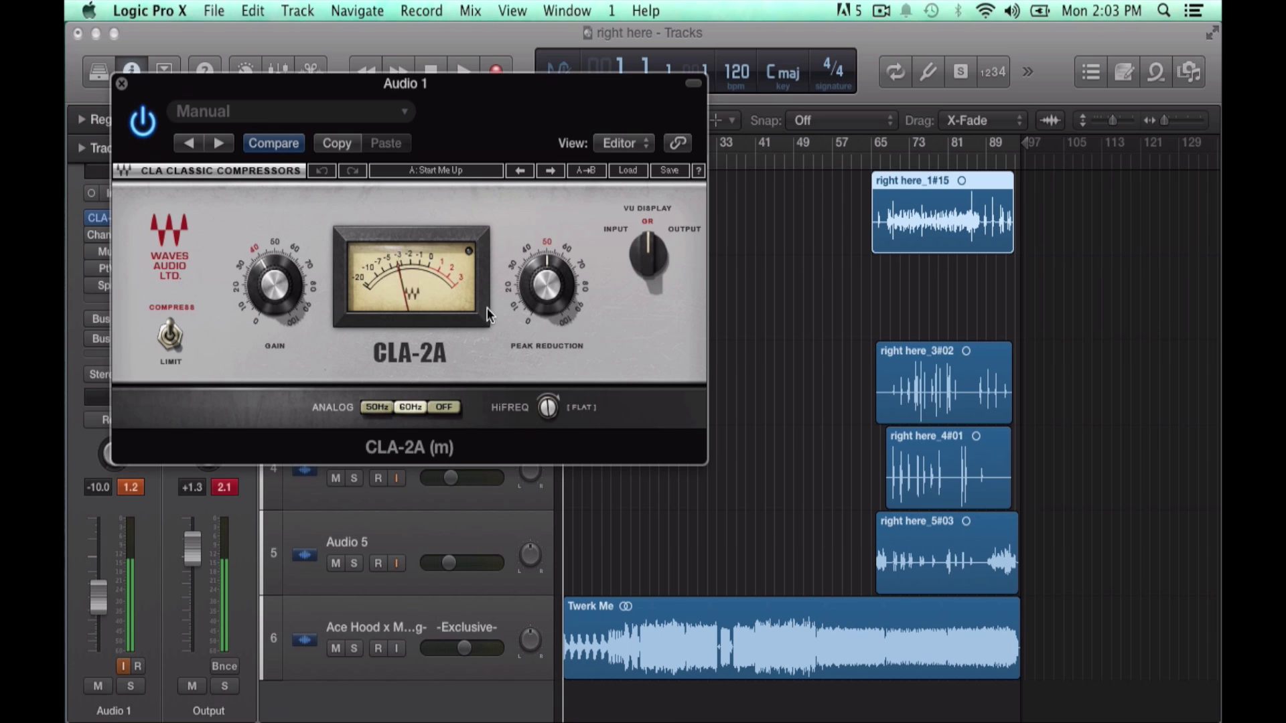
pyautogui.moveTo(546, 286); pyautogui.dragTo(547, 284)
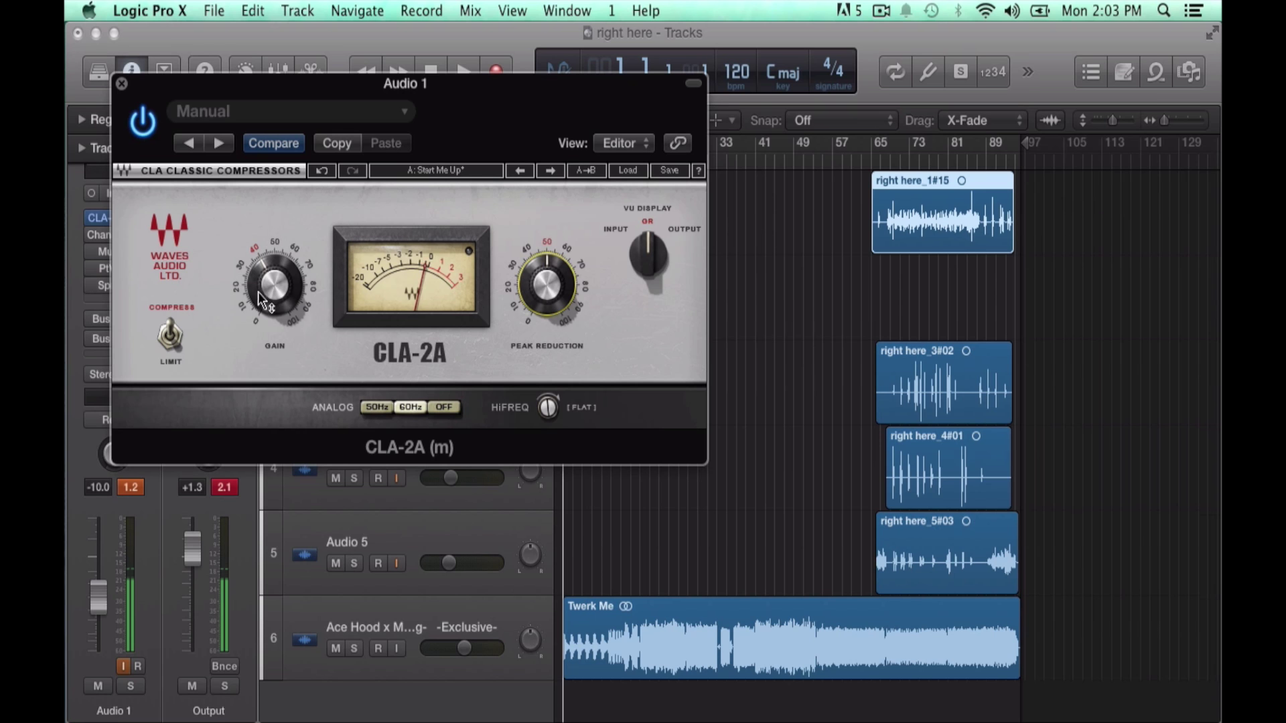
pyautogui.moveTo(272, 287)
pyautogui.click(122, 86)
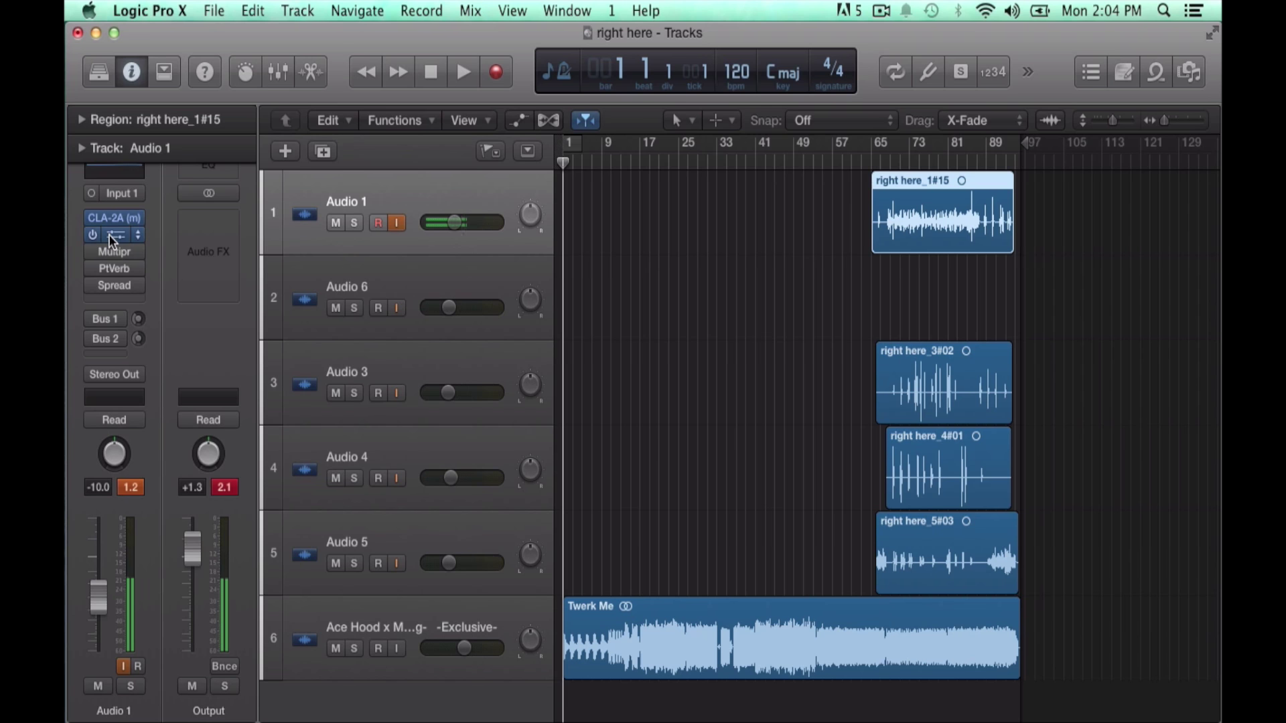
# Step: Re-enable Audio 1's remaining inserts and review the Channel EQ, Multipressor and Stereo Spread settings
pyautogui.click(108, 234)
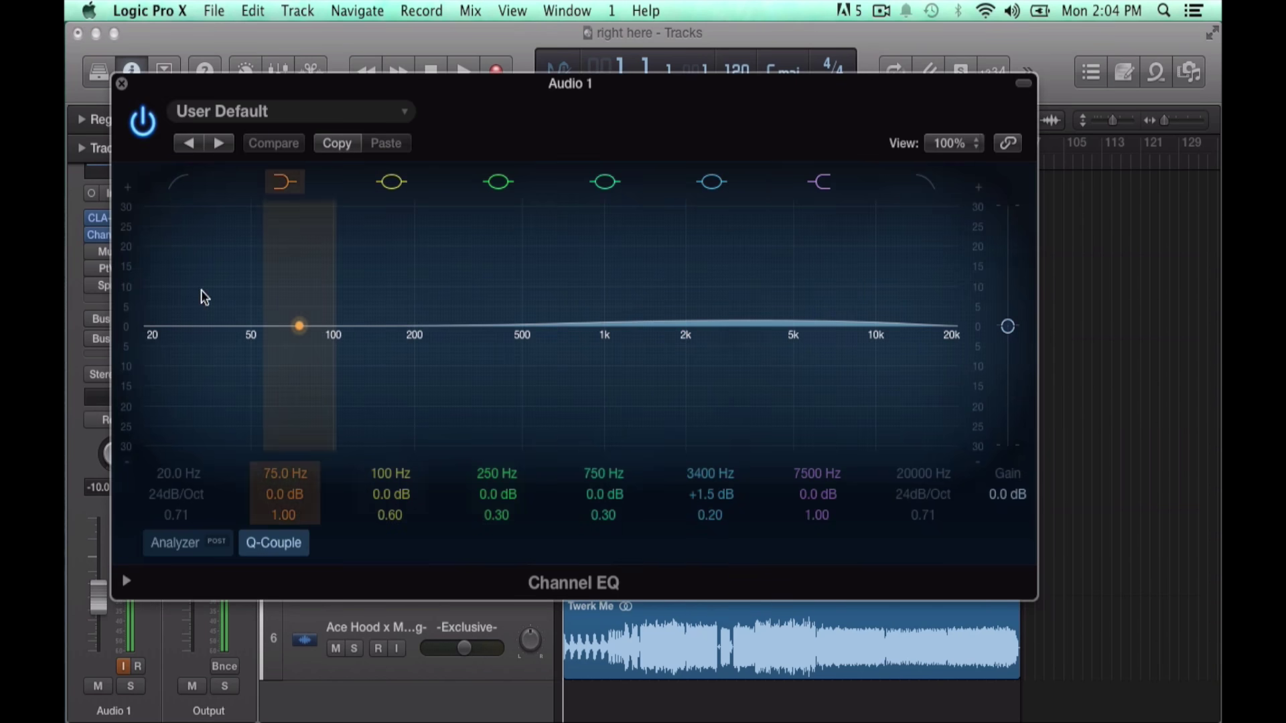
pyautogui.click(122, 84)
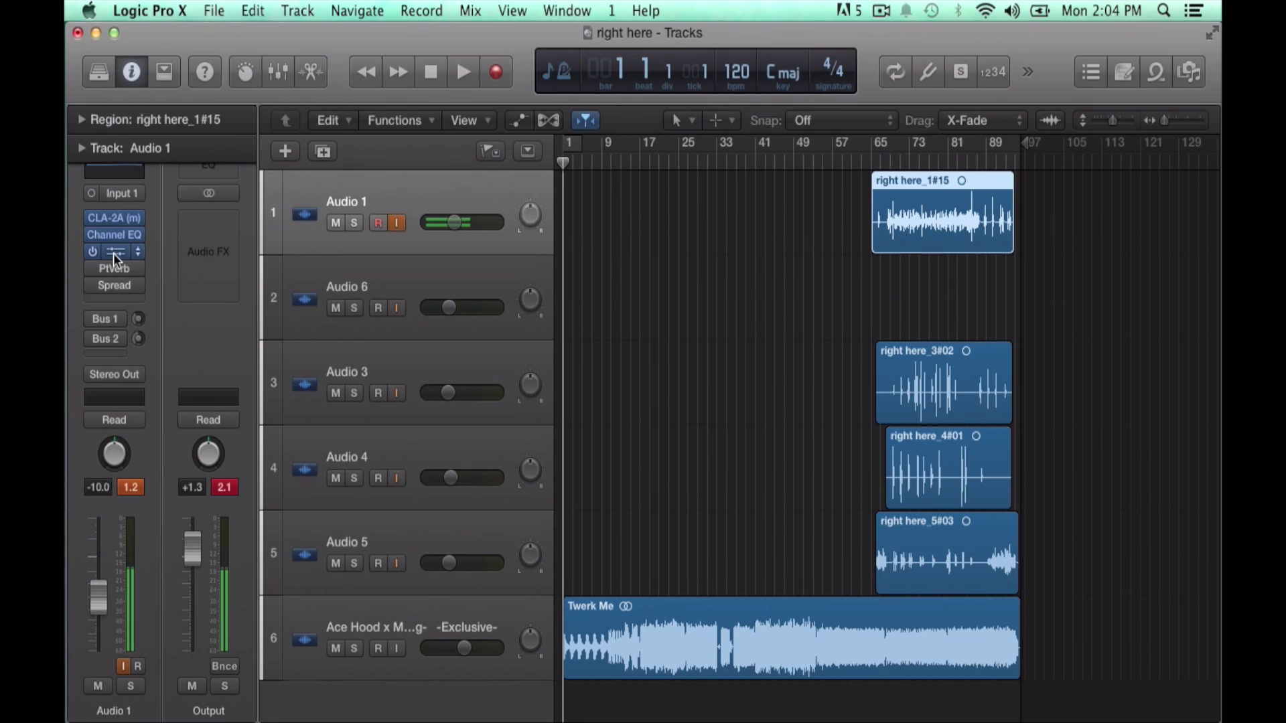
pyautogui.click(113, 253)
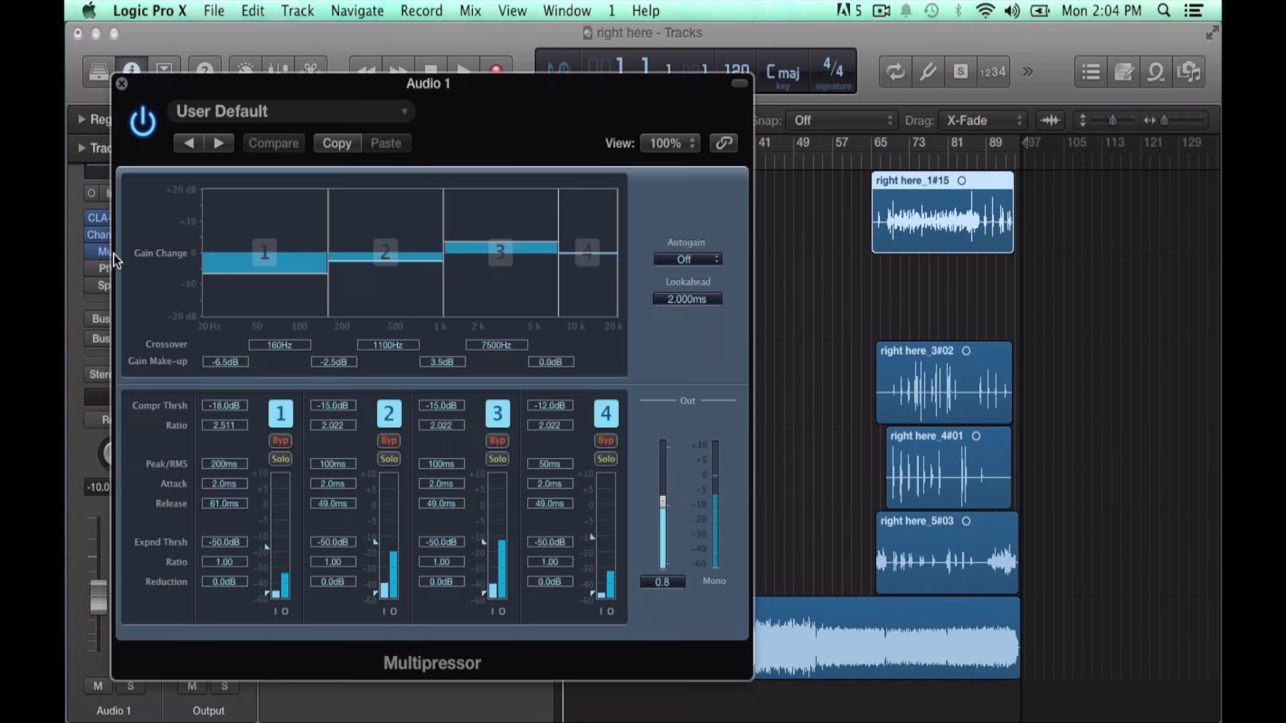
pyautogui.click(121, 85)
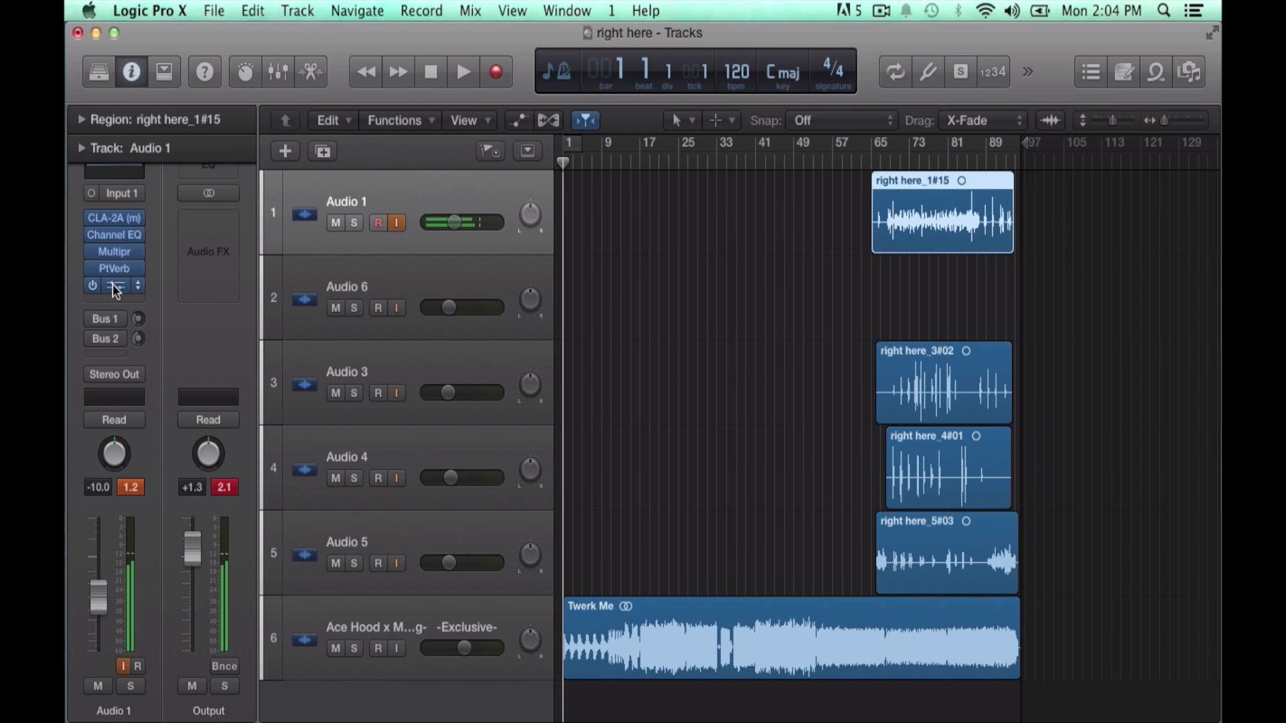
pyautogui.click(112, 284)
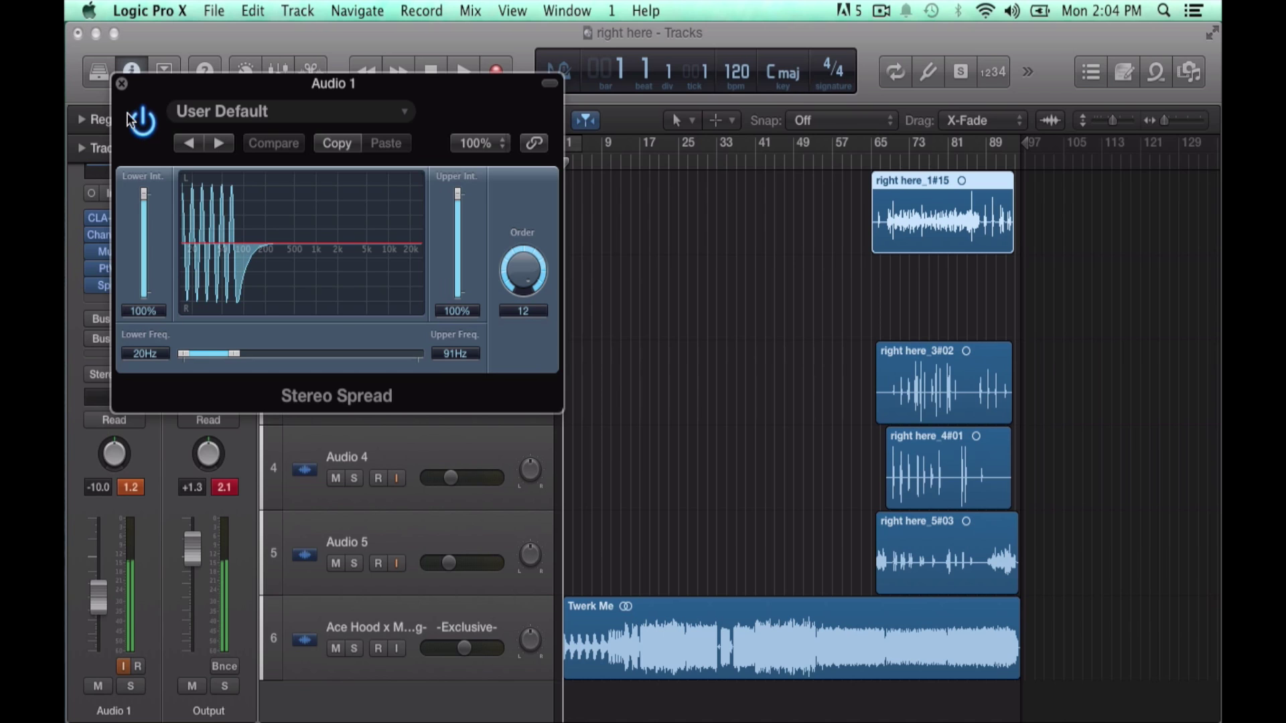
pyautogui.click(121, 83)
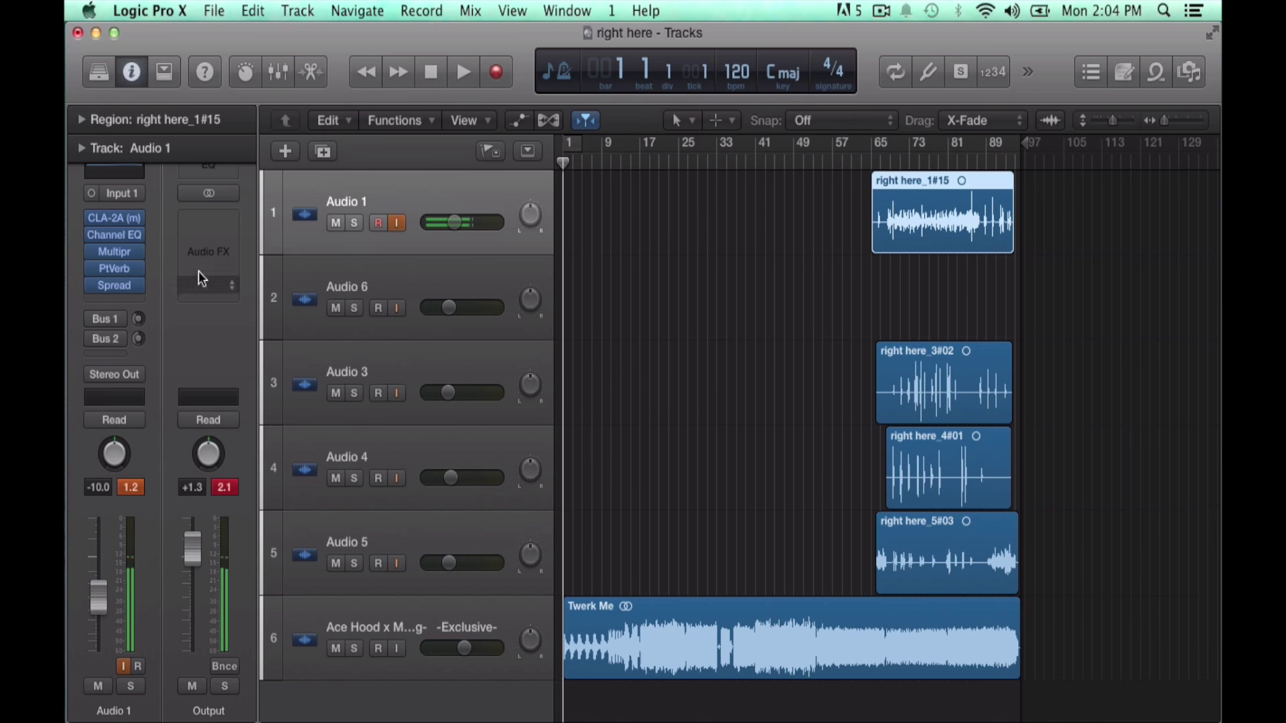
# Step: Play the arrangement from bar 69 for a few bars to hear the vocals with the active inserts, and stop playback
pyautogui.click(889, 162)
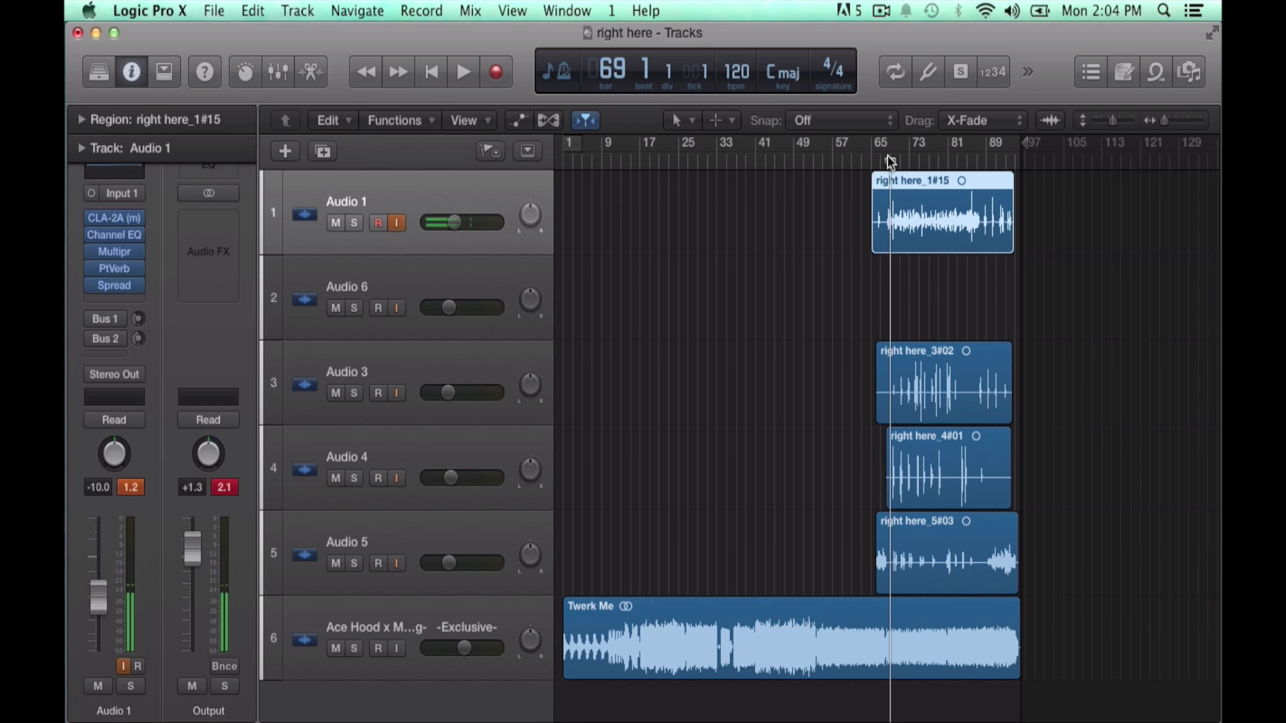
pyautogui.press('space')
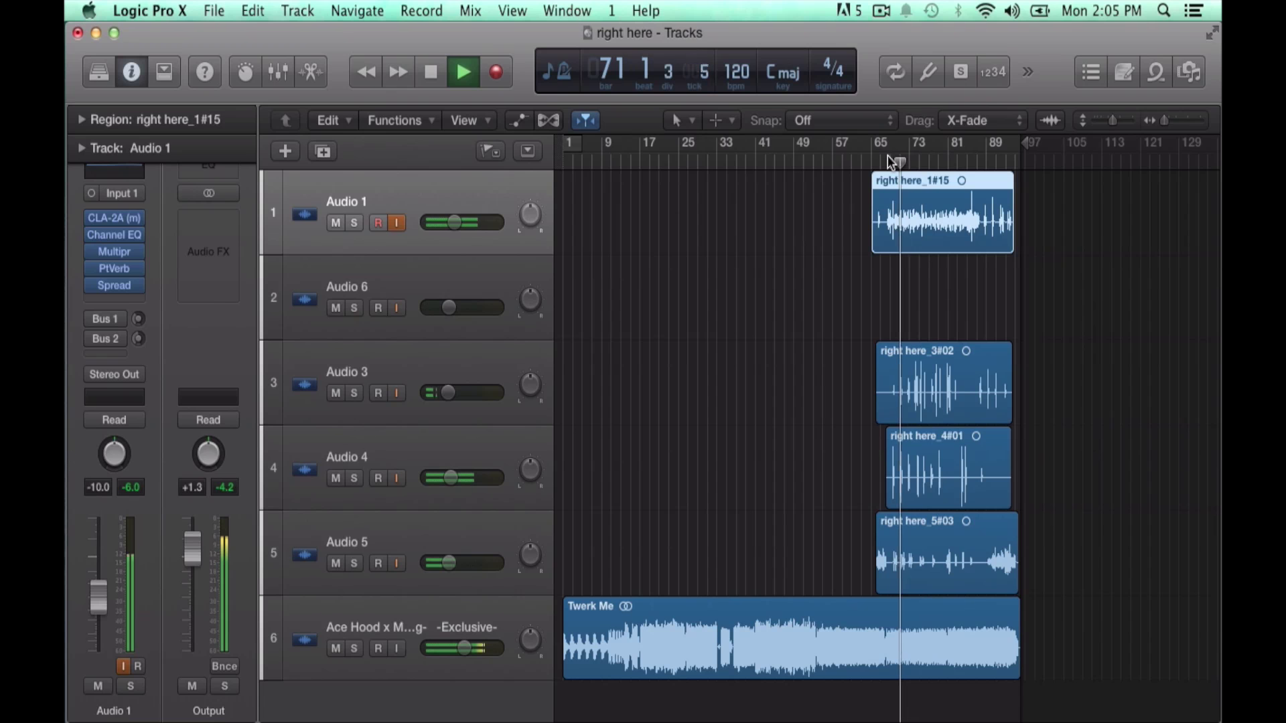
pyautogui.press('space')
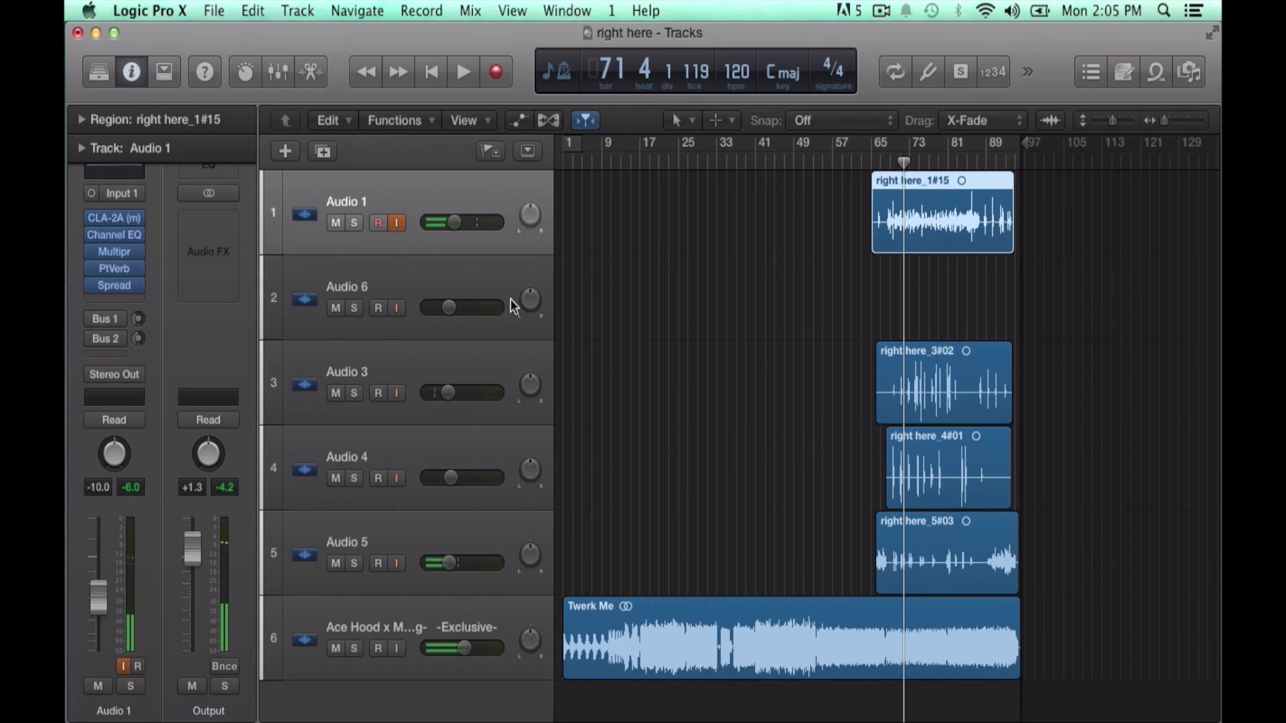
# Step: Re-enable Audio 1's Bus 1 send and review the settings of the Echo plug-in on Aux 1
pyautogui.click(93, 319)
pyautogui.click(106, 319)
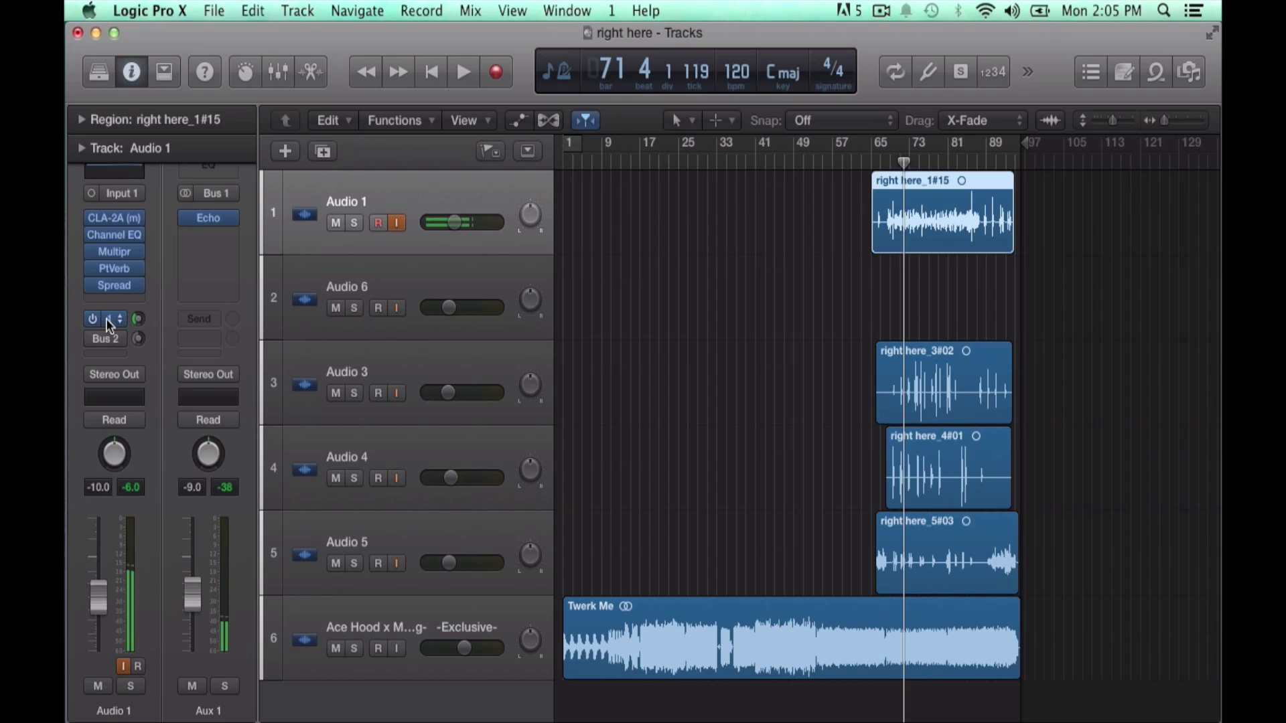
pyautogui.click(204, 216)
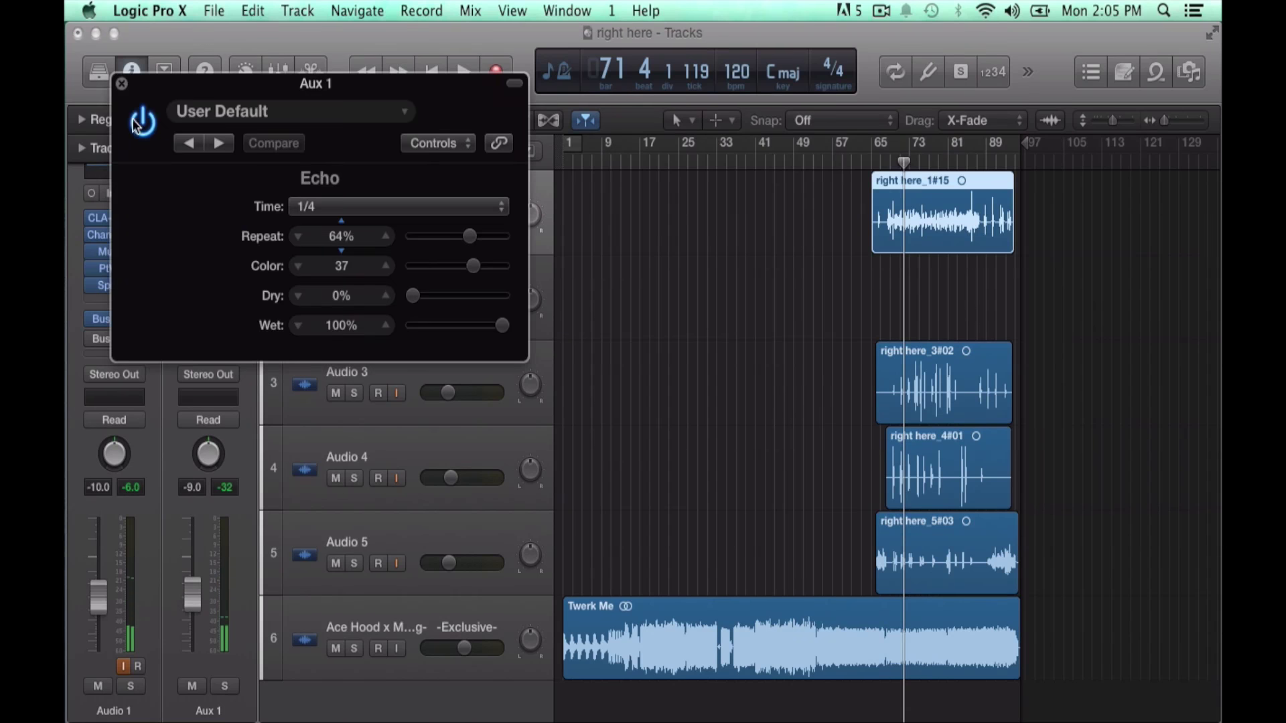
pyautogui.click(121, 83)
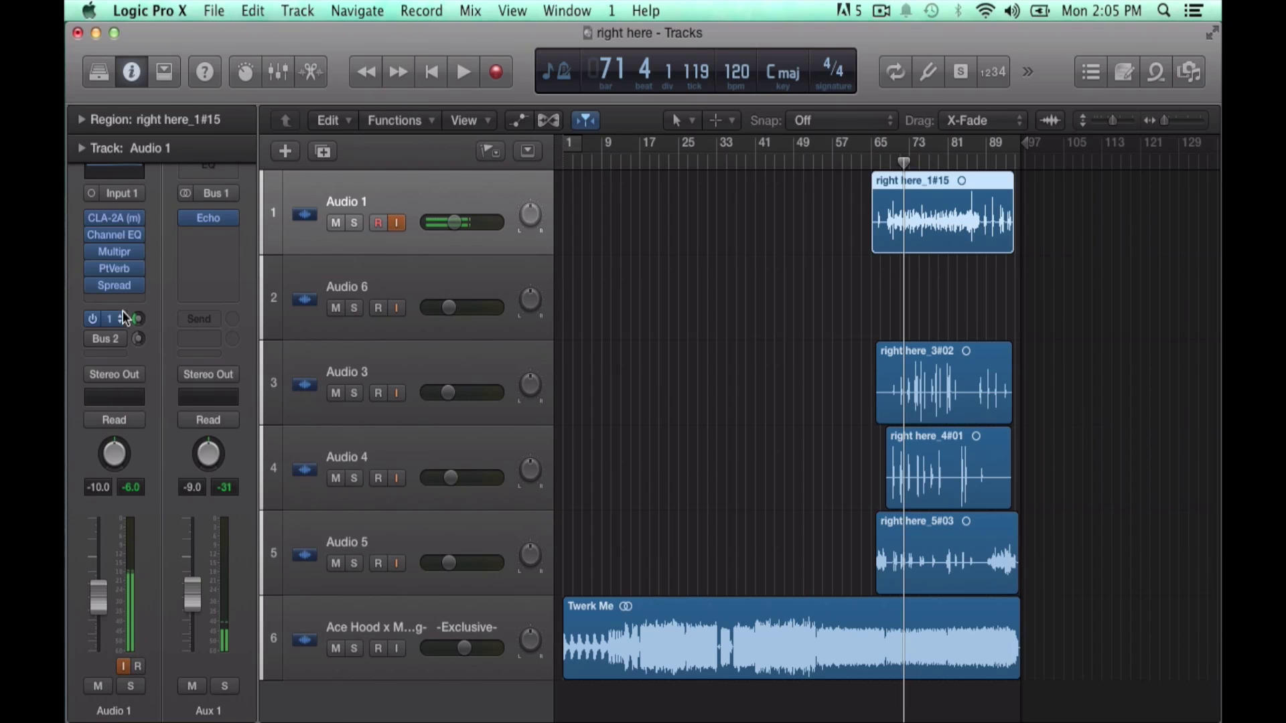
# Step: Re-enable Audio 1's Bus 2 send and examine the midrange boost in the Channel EQ on Aux 2
pyautogui.moveTo(138, 324)
pyautogui.click(96, 339)
pyautogui.click(109, 339)
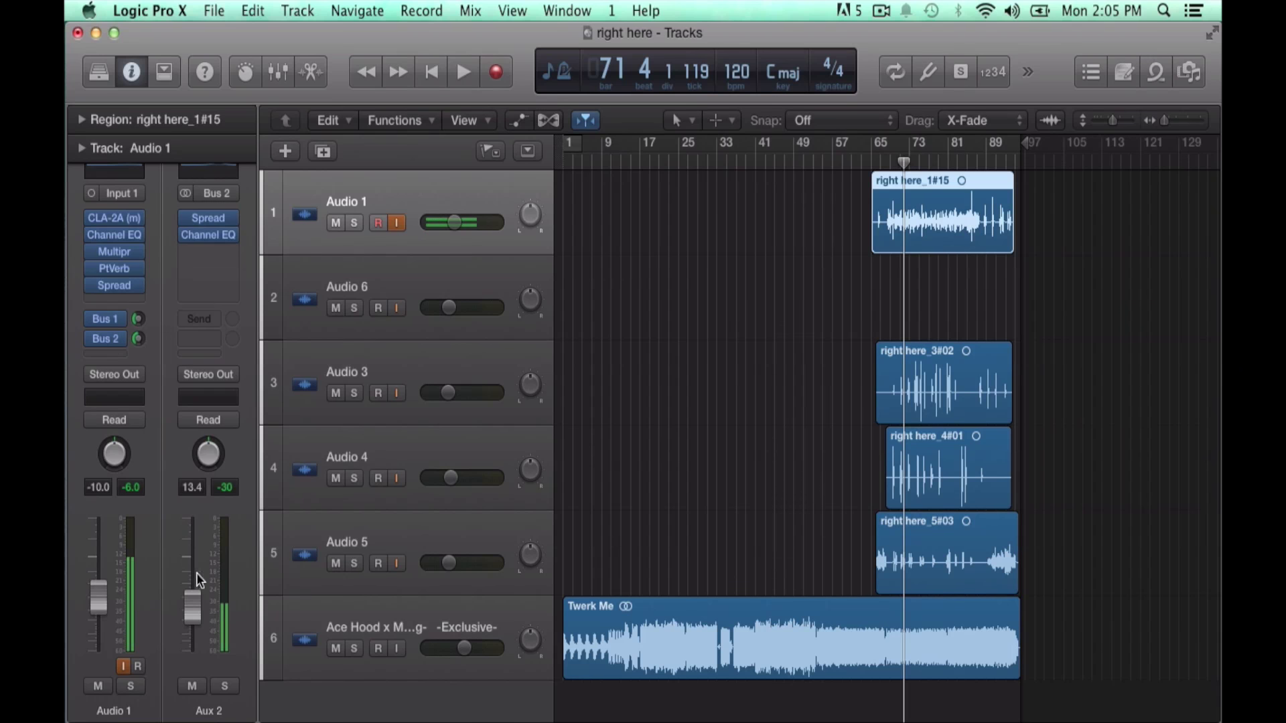
pyautogui.click(213, 177)
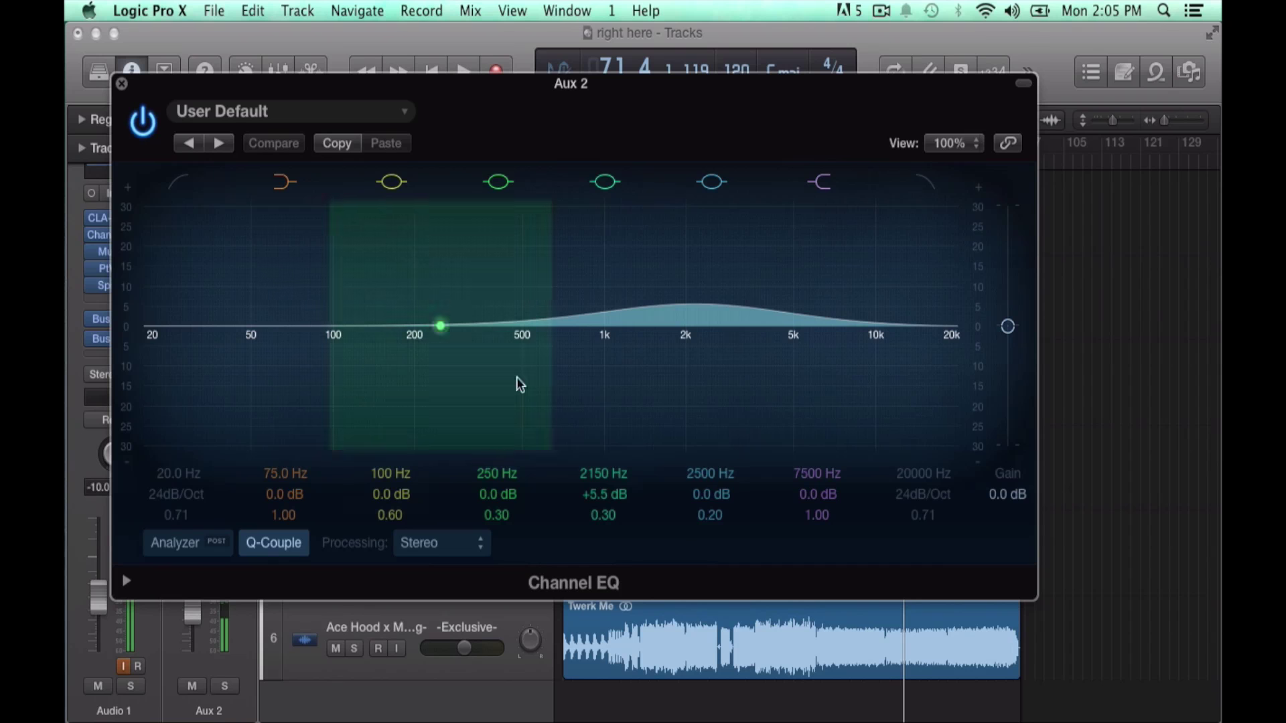
pyautogui.moveTo(689, 305); pyautogui.dragTo(650, 277)
pyautogui.click(122, 83)
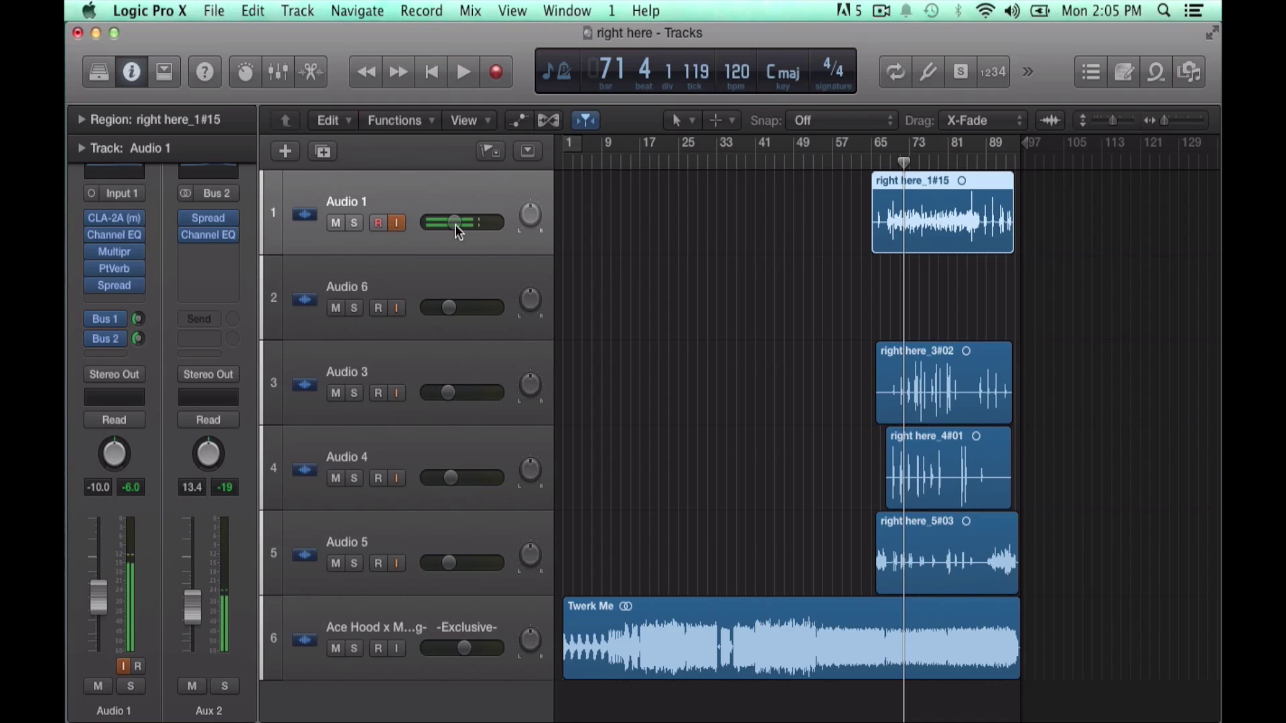
# Step: Mute and unmute Audio 1, and inspect Audio 3's inserts and the aux channel fed by its Bus 1 send
pyautogui.click(335, 222)
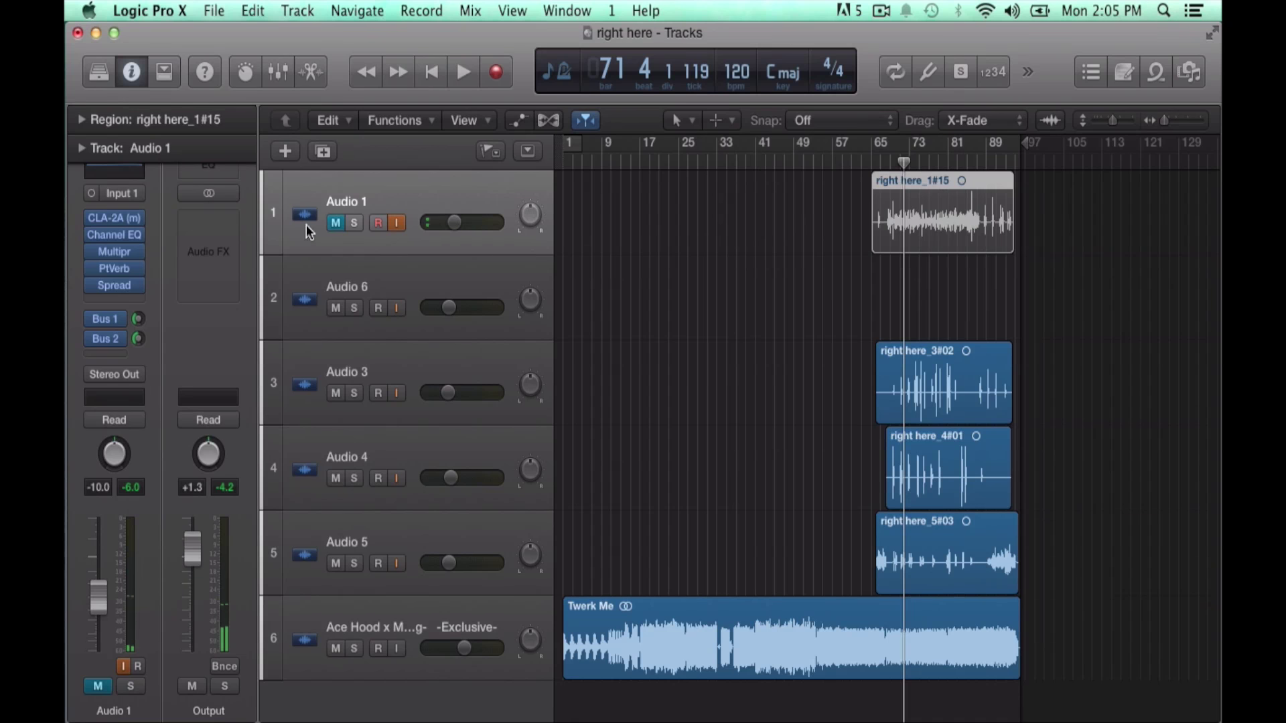
pyautogui.click(328, 226)
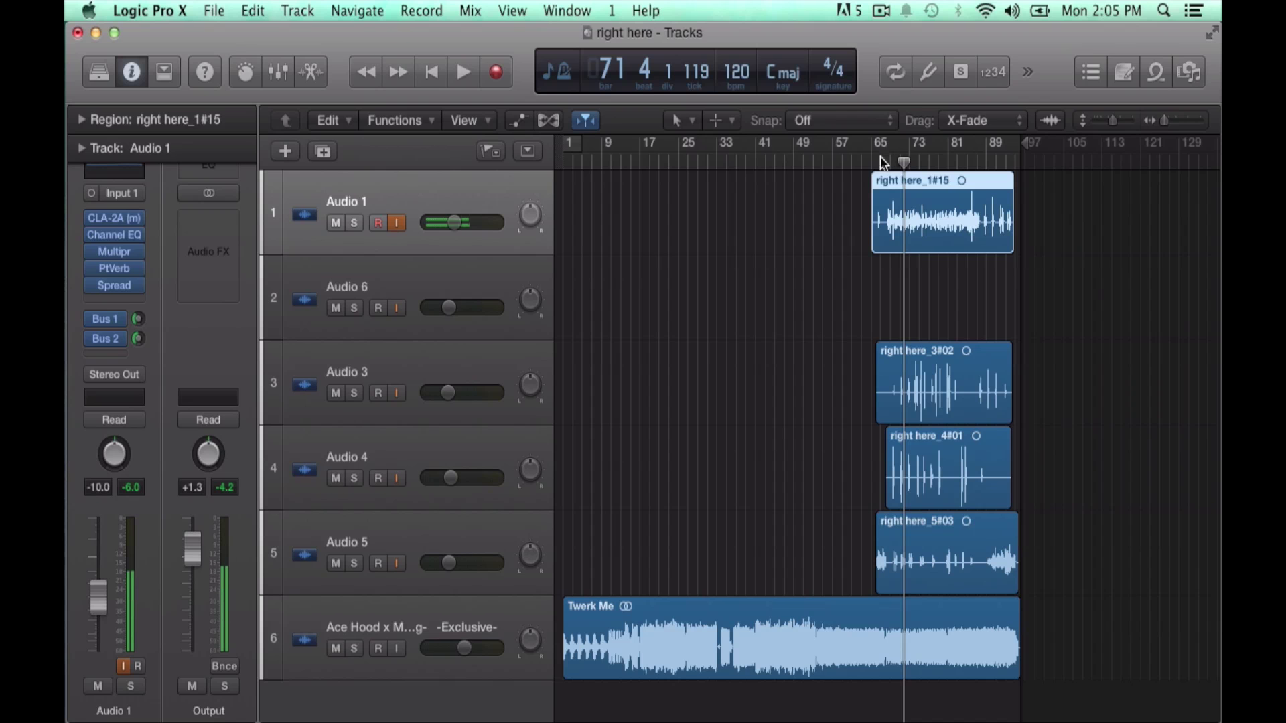
pyautogui.click(480, 356)
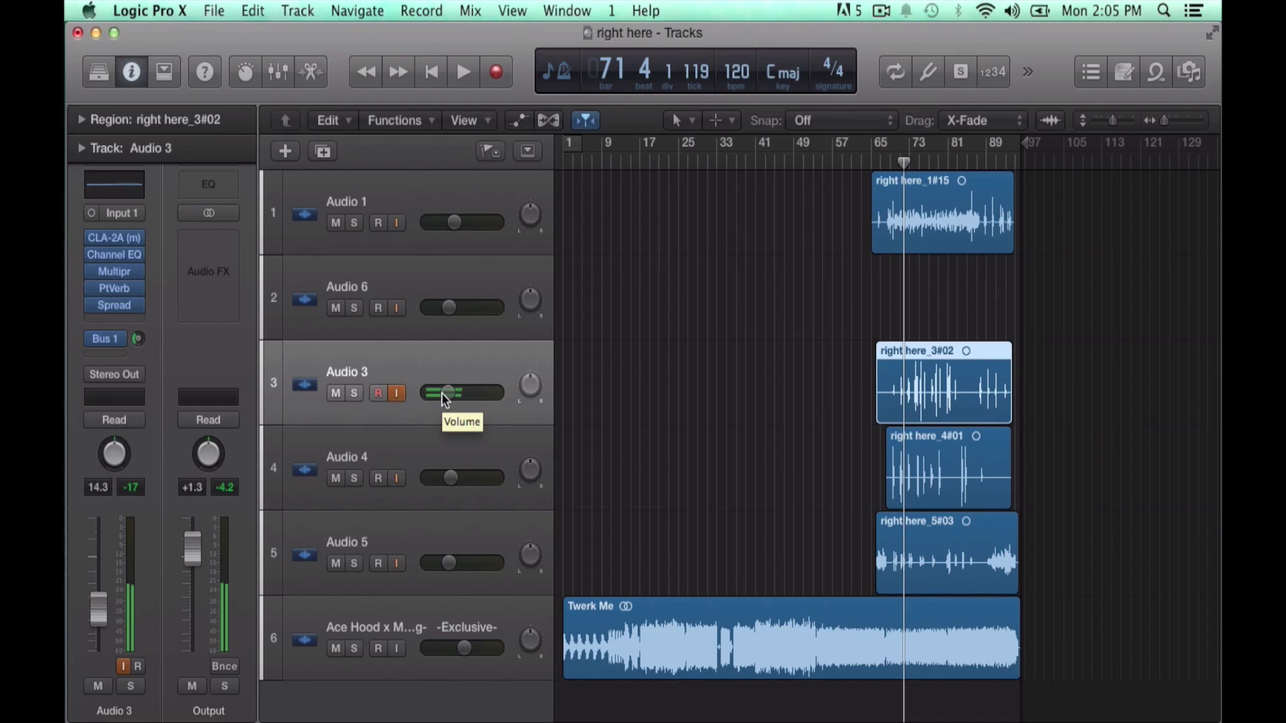
pyautogui.click(109, 338)
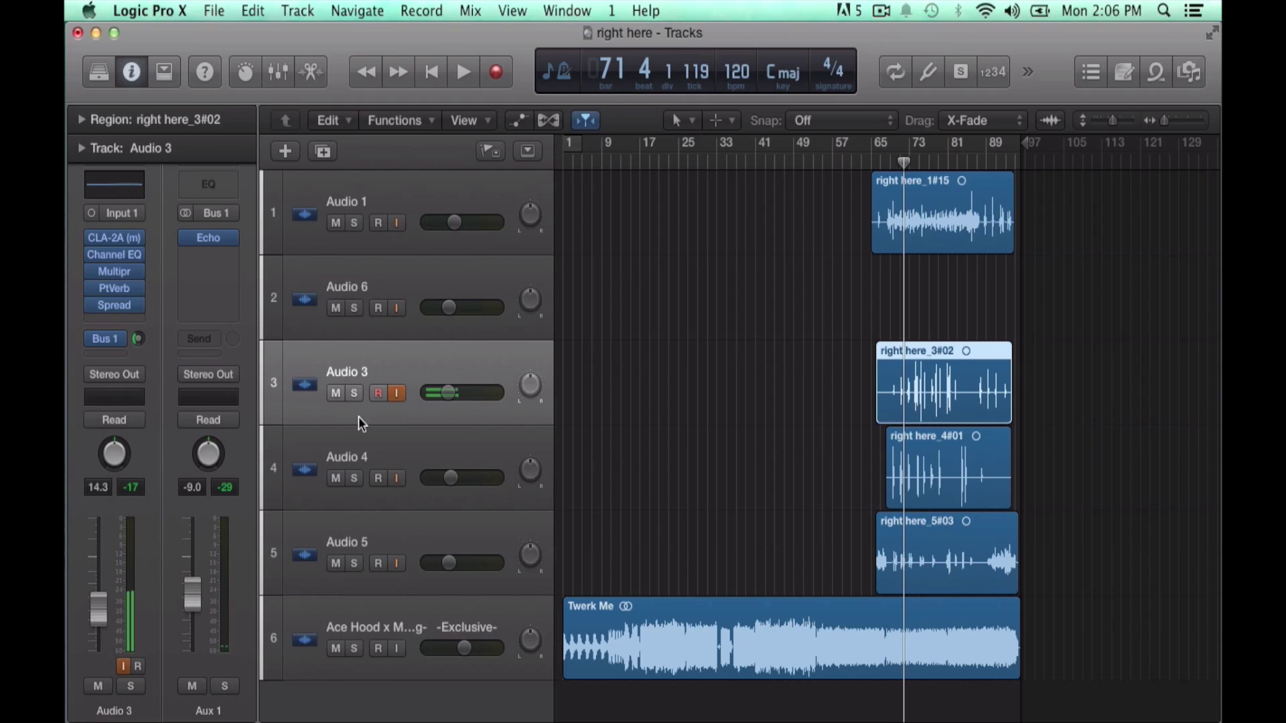
# Step: Set the Pitch Shifter on Audio 4 to -8 semitones and 3 cents after trying higher and lower pitches
pyautogui.click(417, 455)
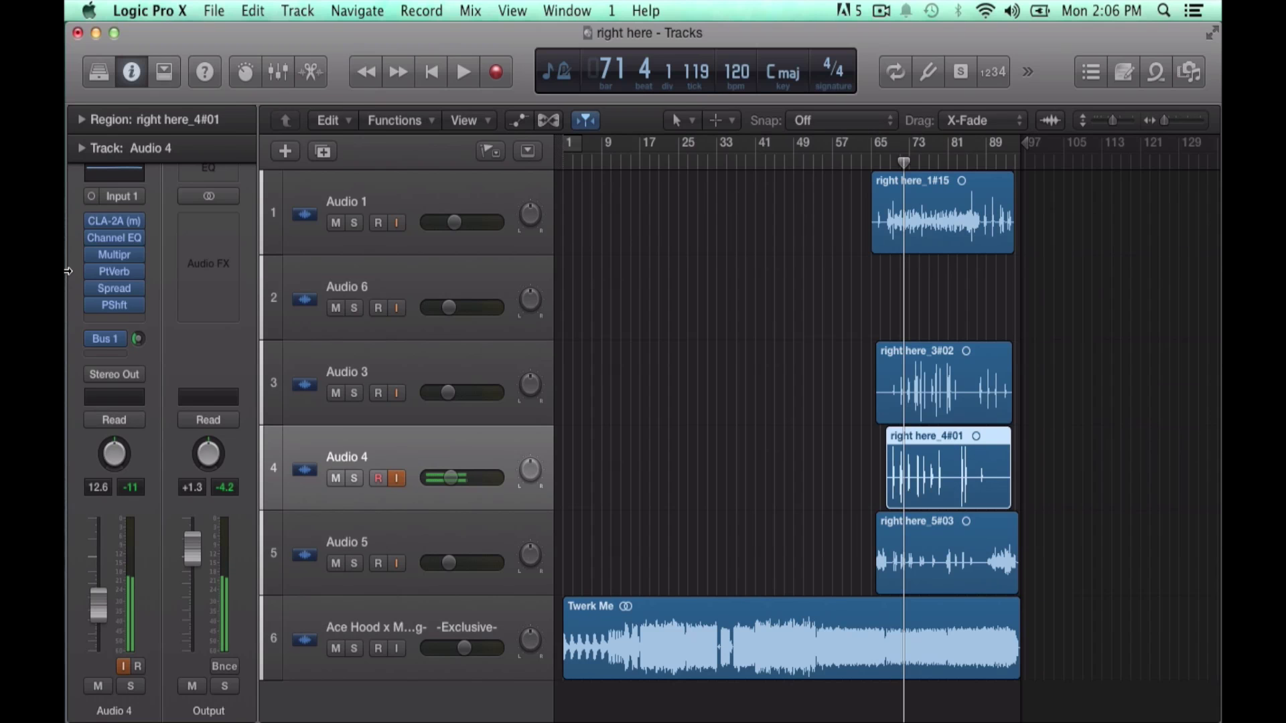
pyautogui.moveTo(115, 302)
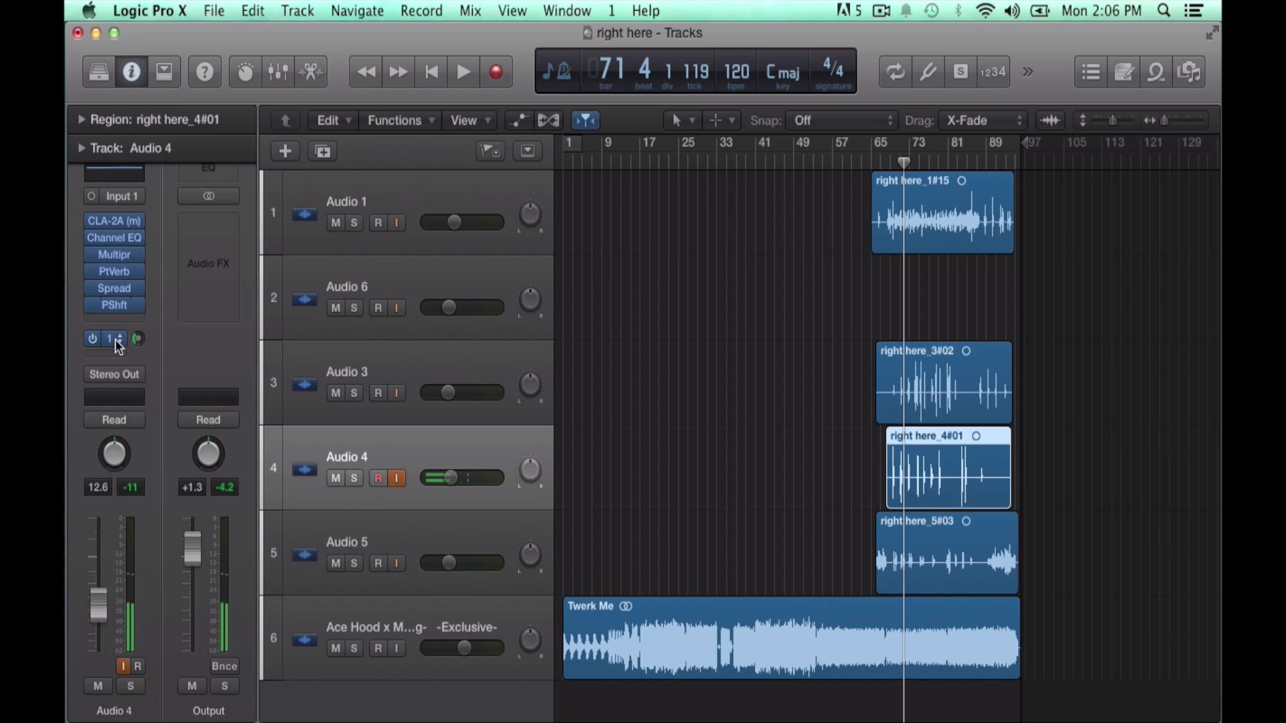
pyautogui.click(116, 304)
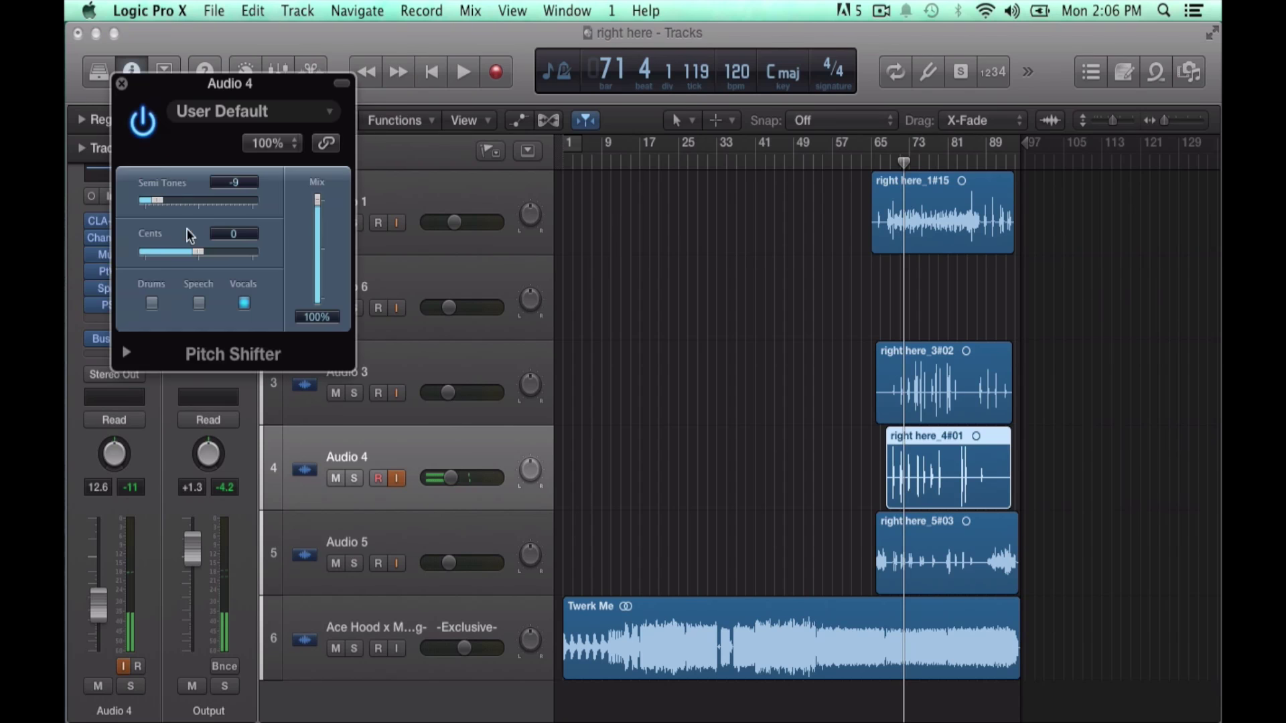
pyautogui.moveTo(168, 201); pyautogui.dragTo(246, 211)
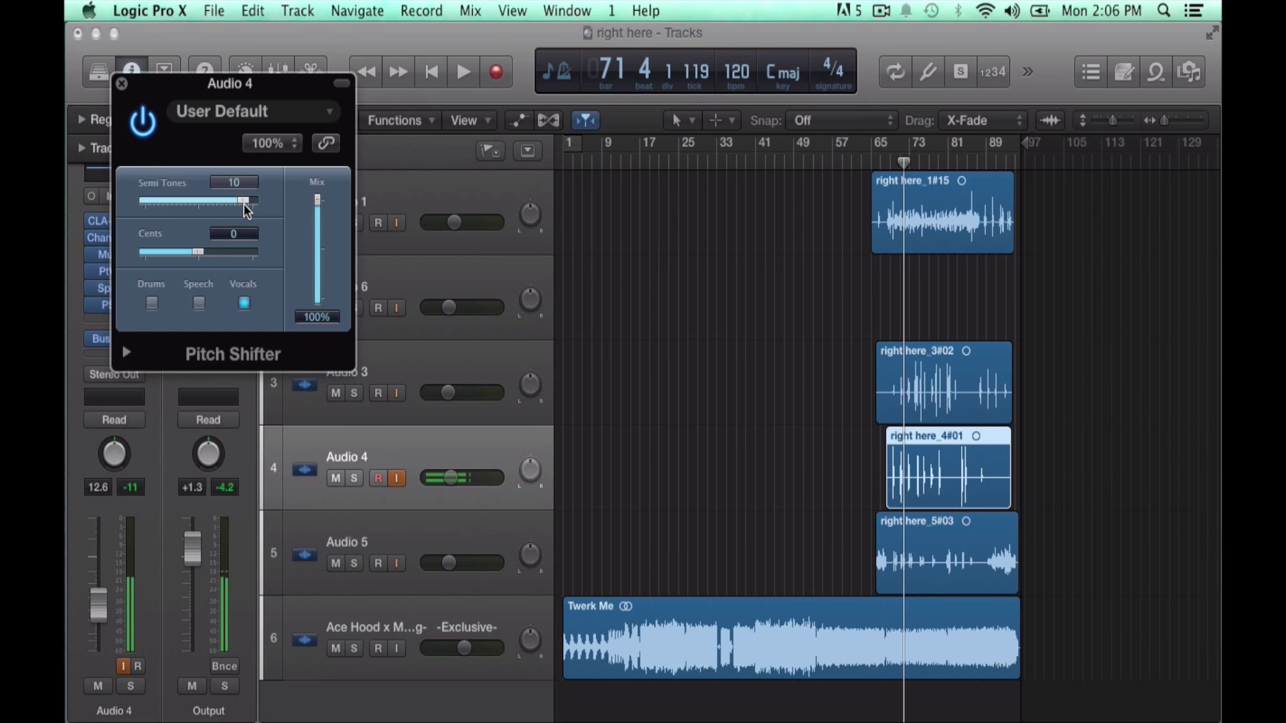
pyautogui.moveTo(247, 210)
pyautogui.mouseDown()
pyautogui.moveTo(271, 220)
pyautogui.moveTo(239, 221)
pyautogui.mouseUp()
pyautogui.moveTo(230, 218); pyautogui.dragTo(208, 223)
pyautogui.moveTo(208, 231); pyautogui.dragTo(161, 238)
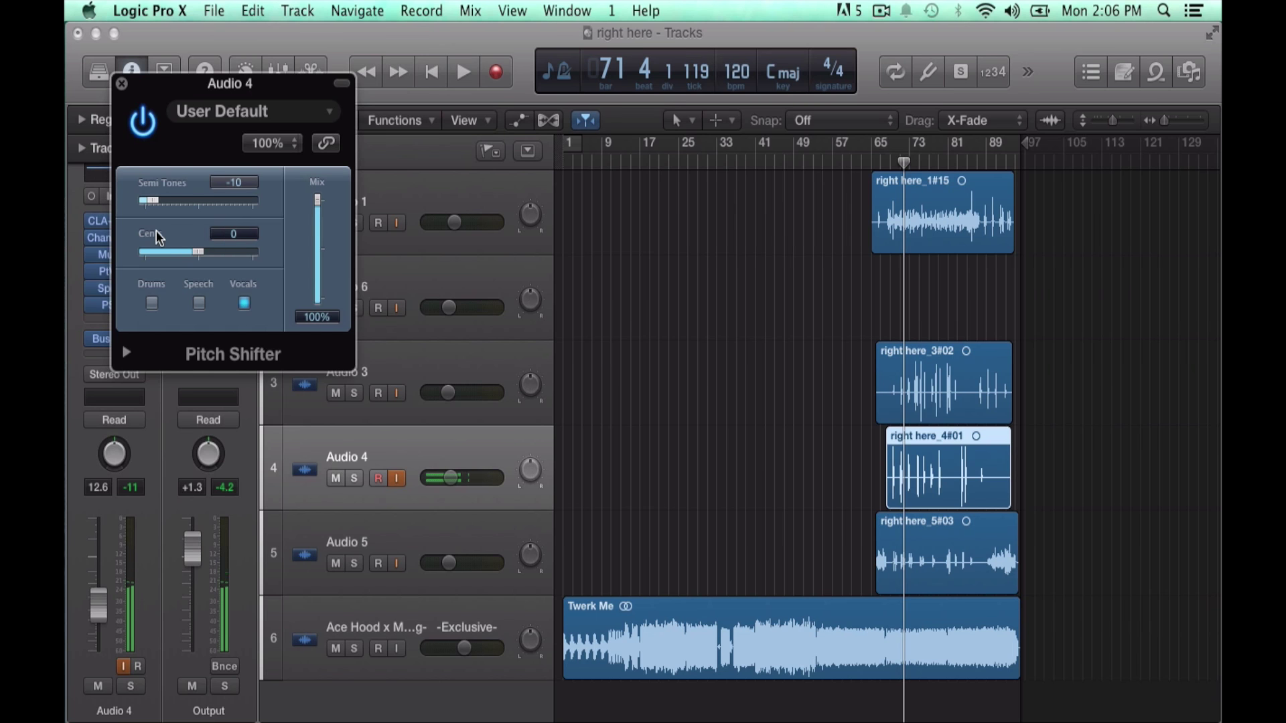
pyautogui.moveTo(158, 237); pyautogui.dragTo(201, 280)
# Step: Audition the Pitch Shifter on Audio 4 at 0% mix, return the mix to 100% and close the plug-in
pyautogui.moveTo(317, 199); pyautogui.dragTo(317, 298)
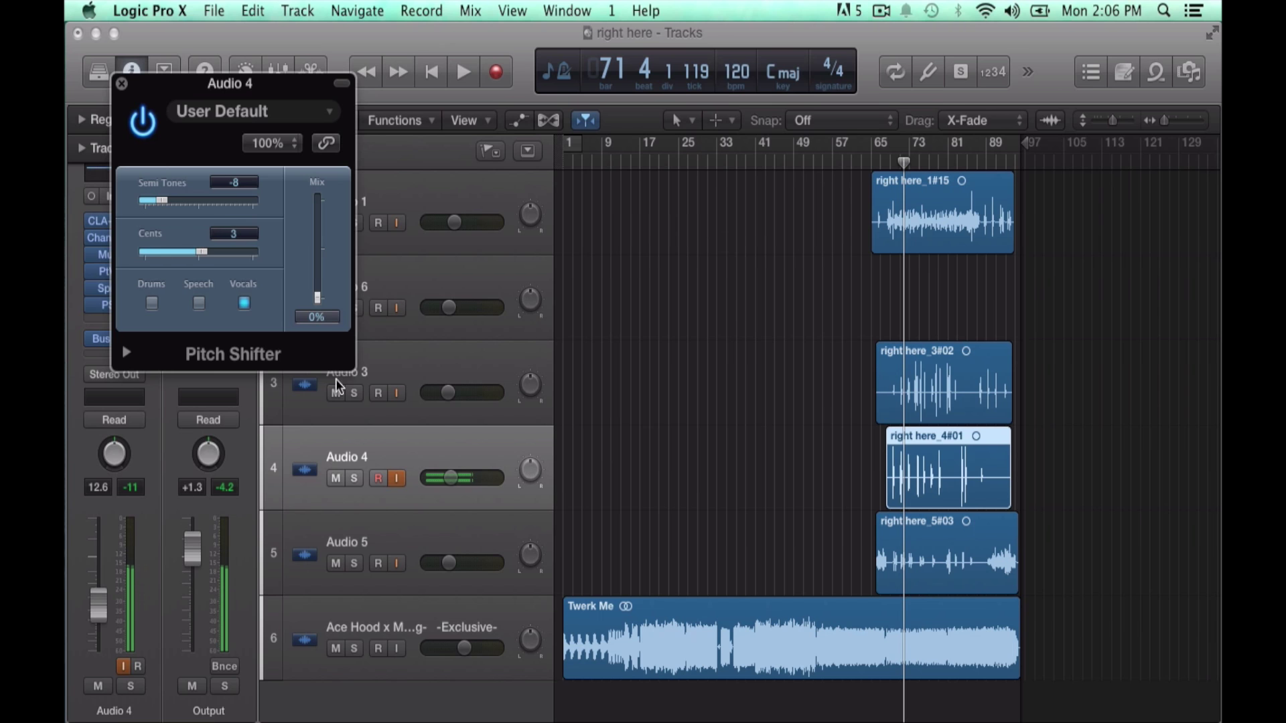
pyautogui.moveTo(324, 278); pyautogui.dragTo(320, 140)
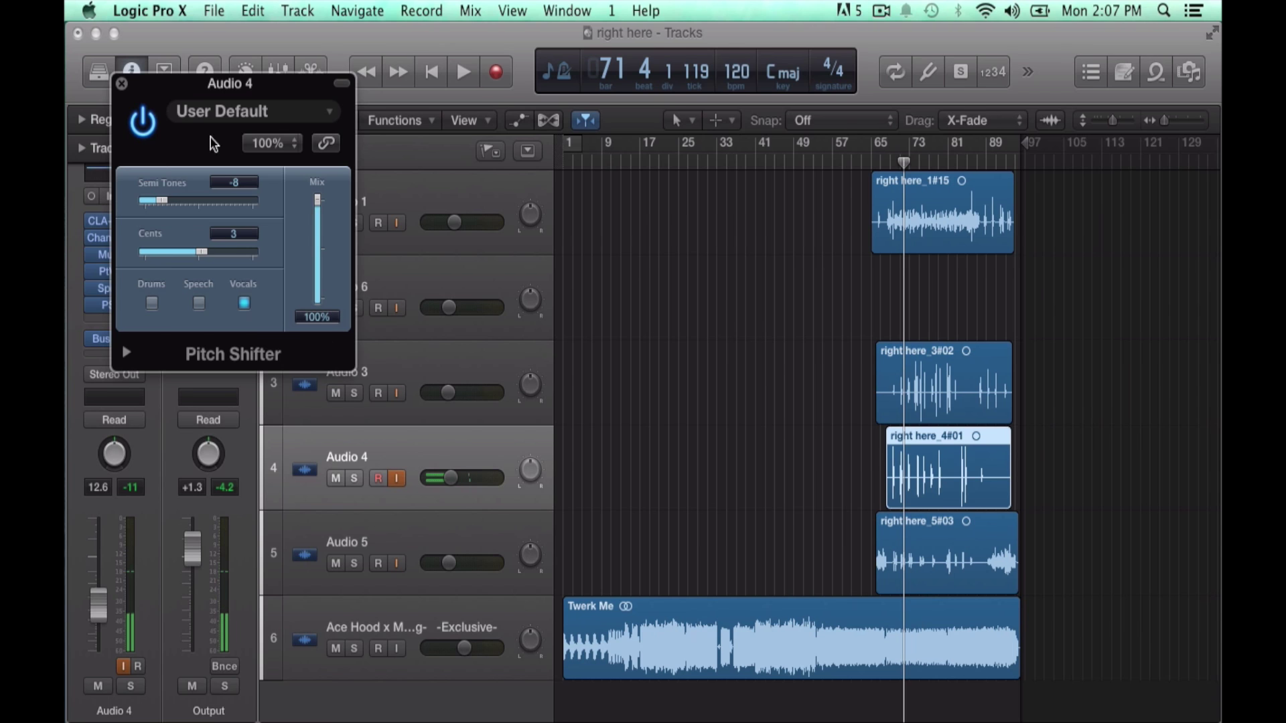
pyautogui.click(121, 83)
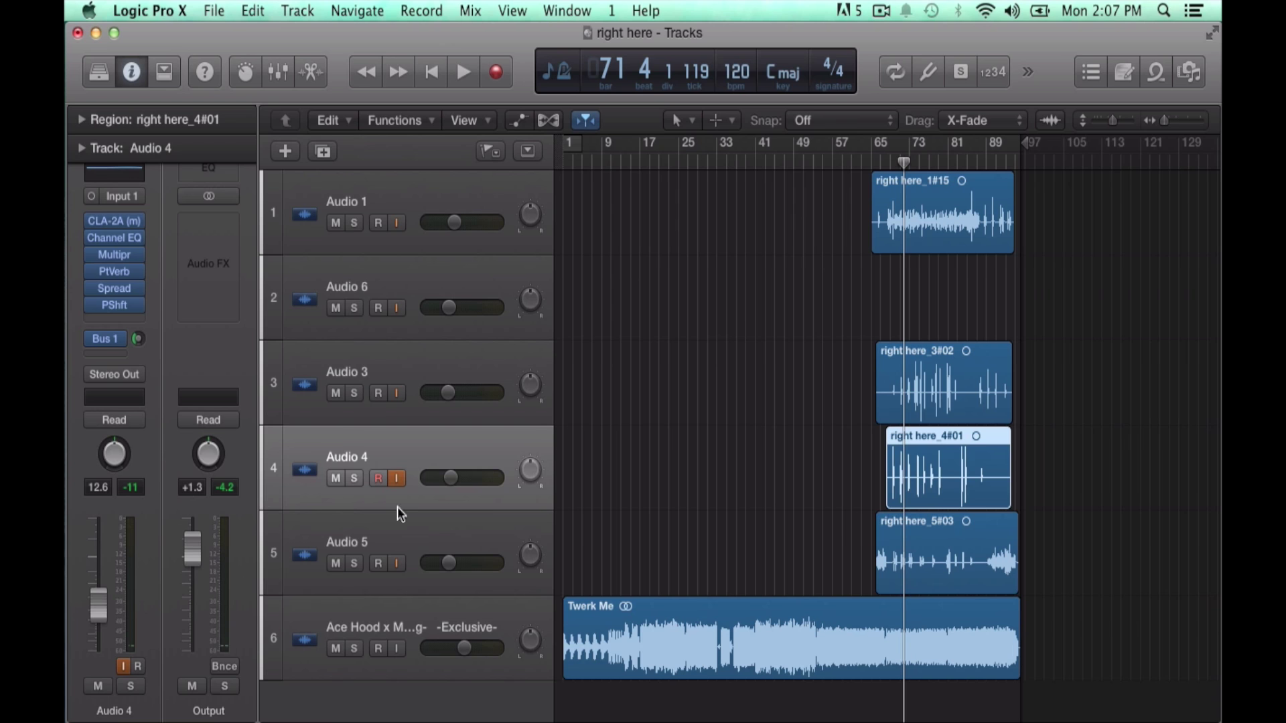
# Step: Select Audio 5 and audition it with the OneKnob Driver and Pitch Correction inserts bypassed
pyautogui.click(409, 524)
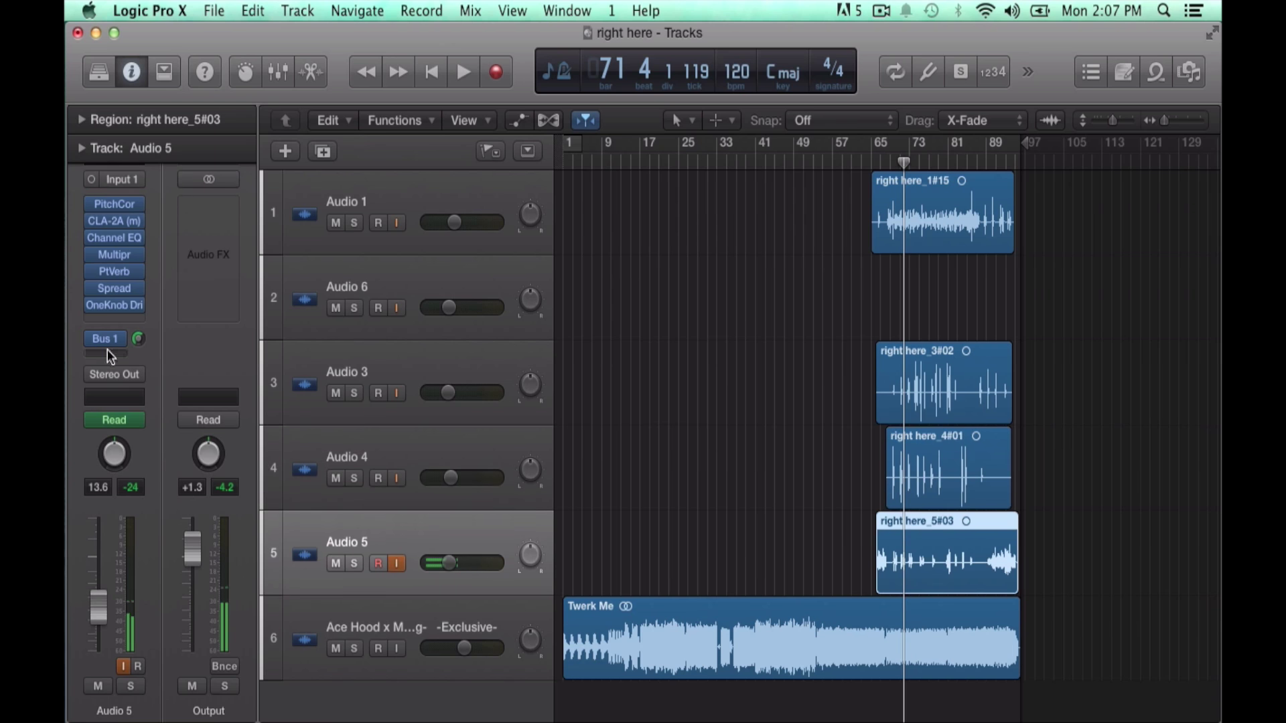
pyautogui.click(87, 303)
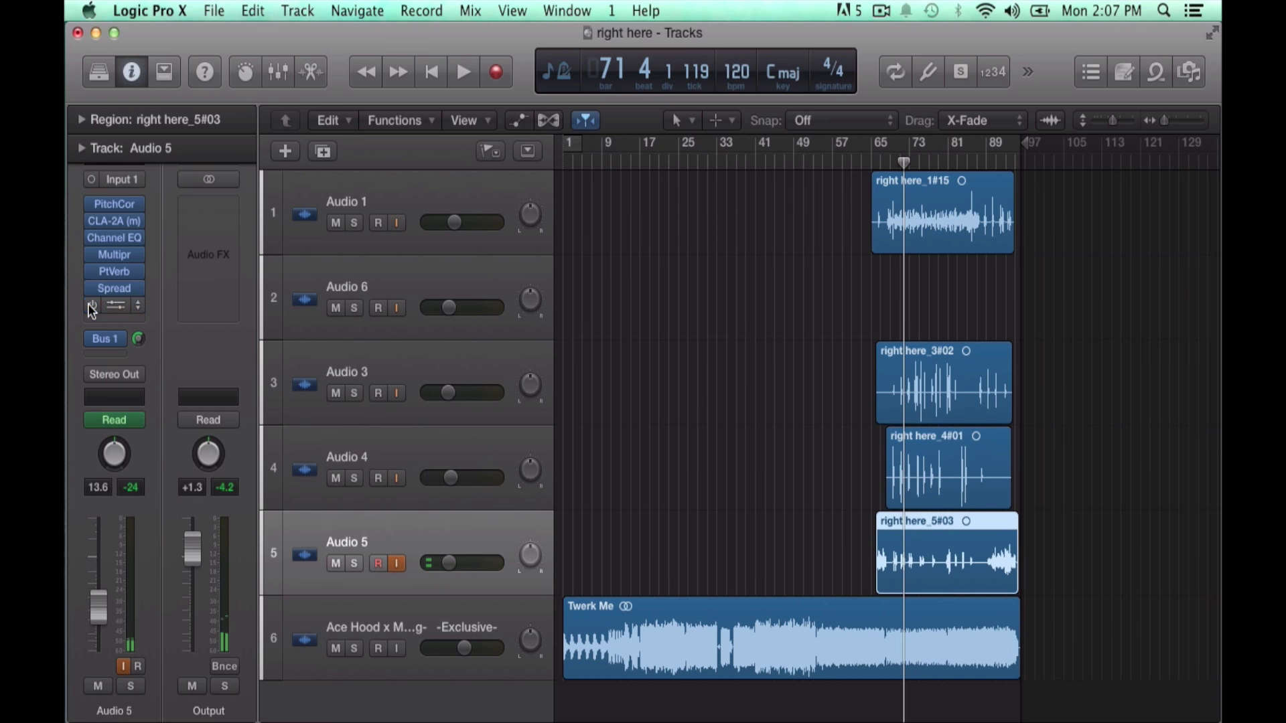
pyautogui.click(91, 203)
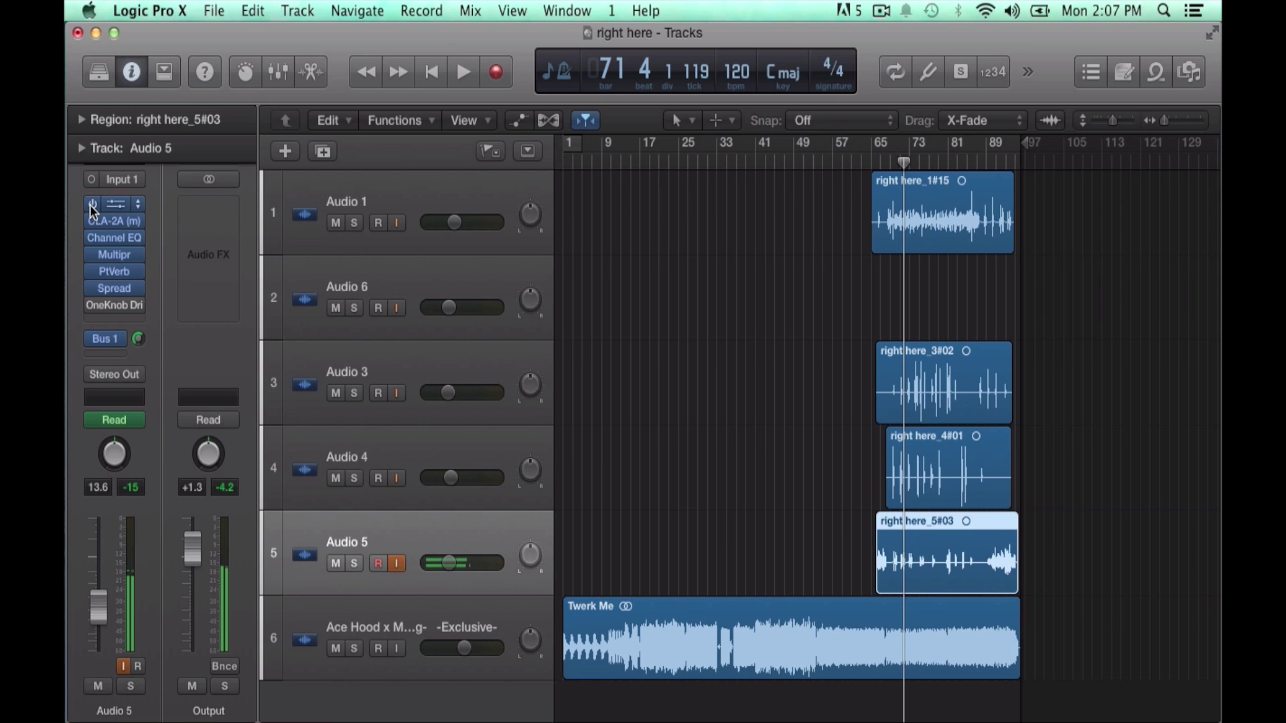
# Step: Examine the OneKnob Driver amount and the Pitch Correction scale and response on Audio 5, with both inserts active, and close both plug-ins
pyautogui.moveTo(90, 306)
pyautogui.click(121, 304)
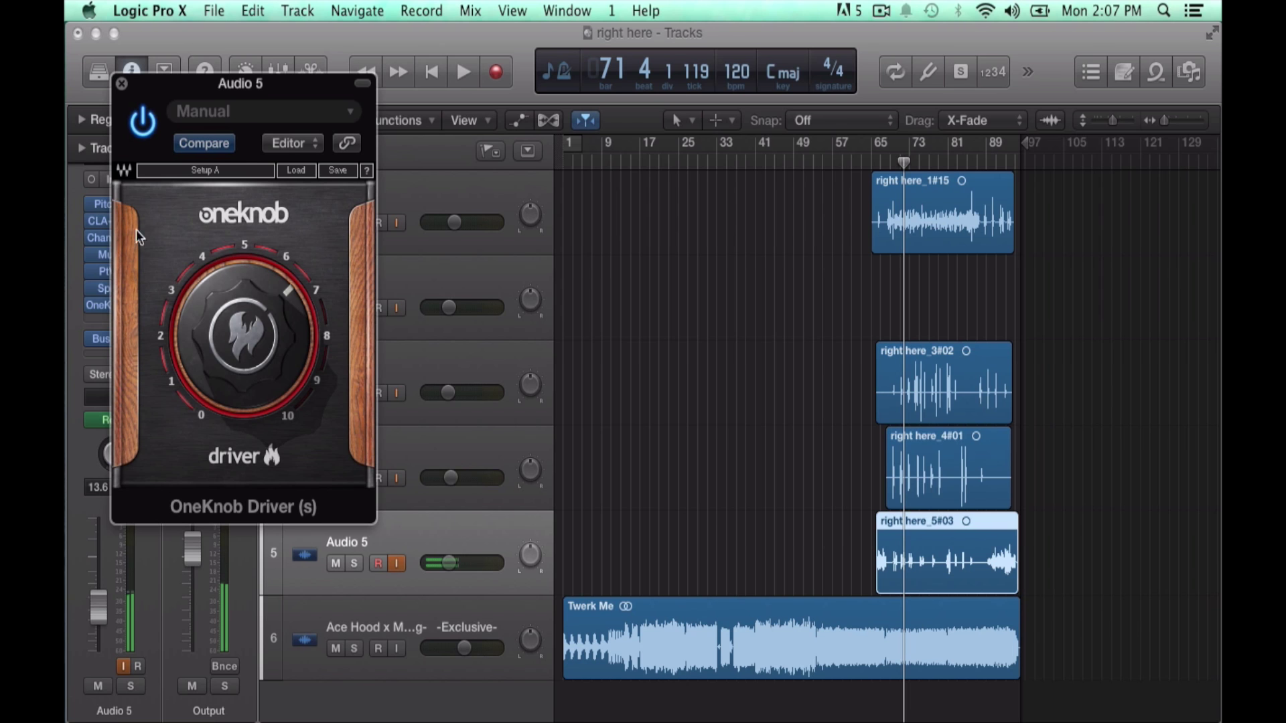
pyautogui.moveTo(229, 93); pyautogui.dragTo(375, 125)
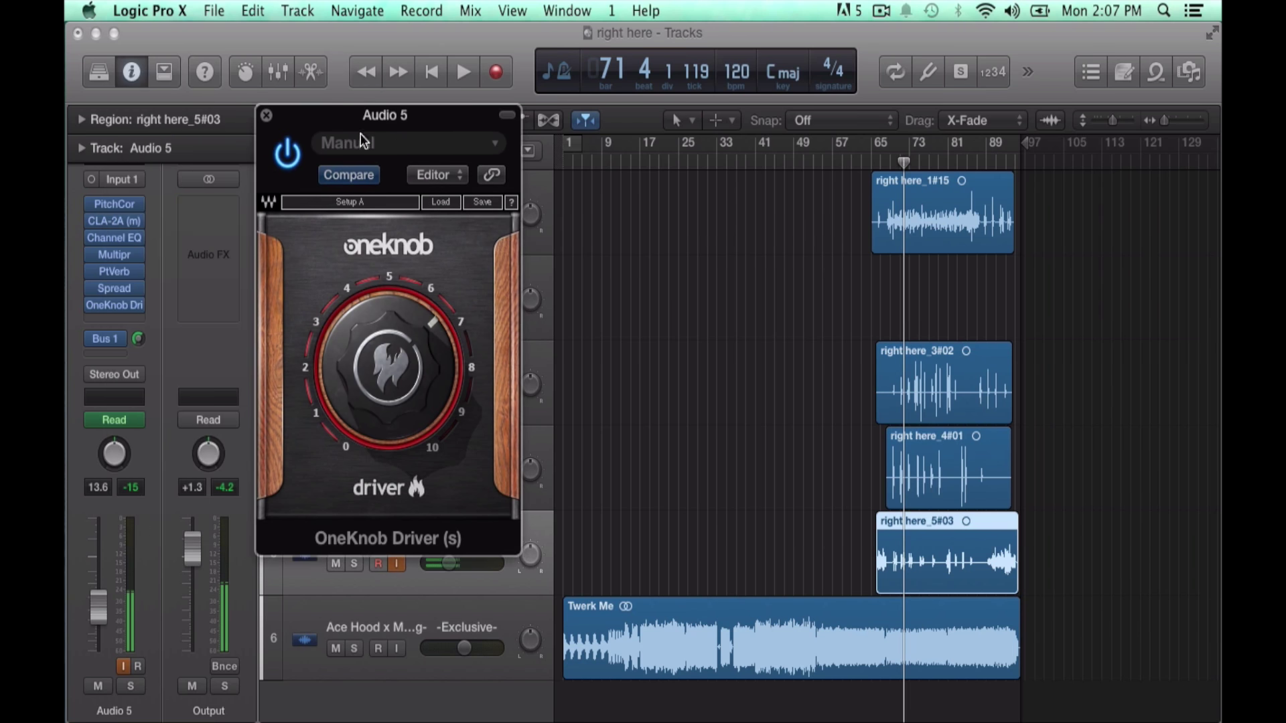
pyautogui.click(116, 204)
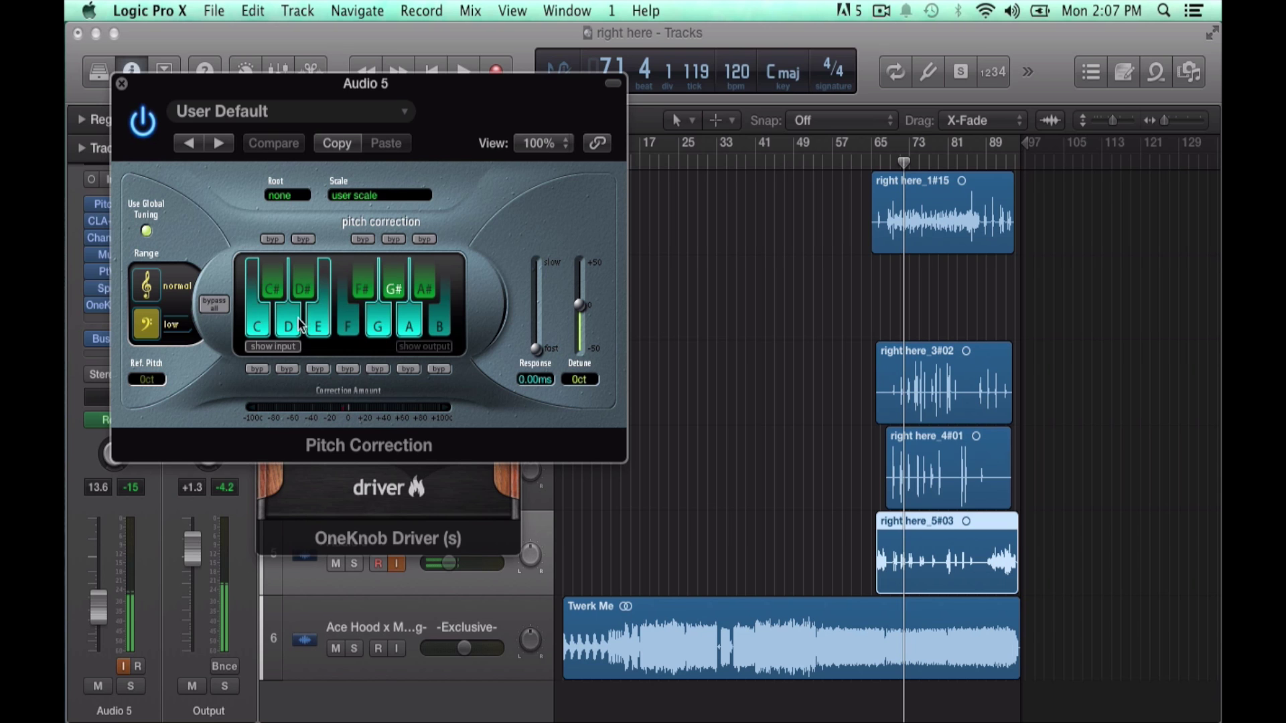
pyautogui.click(255, 345)
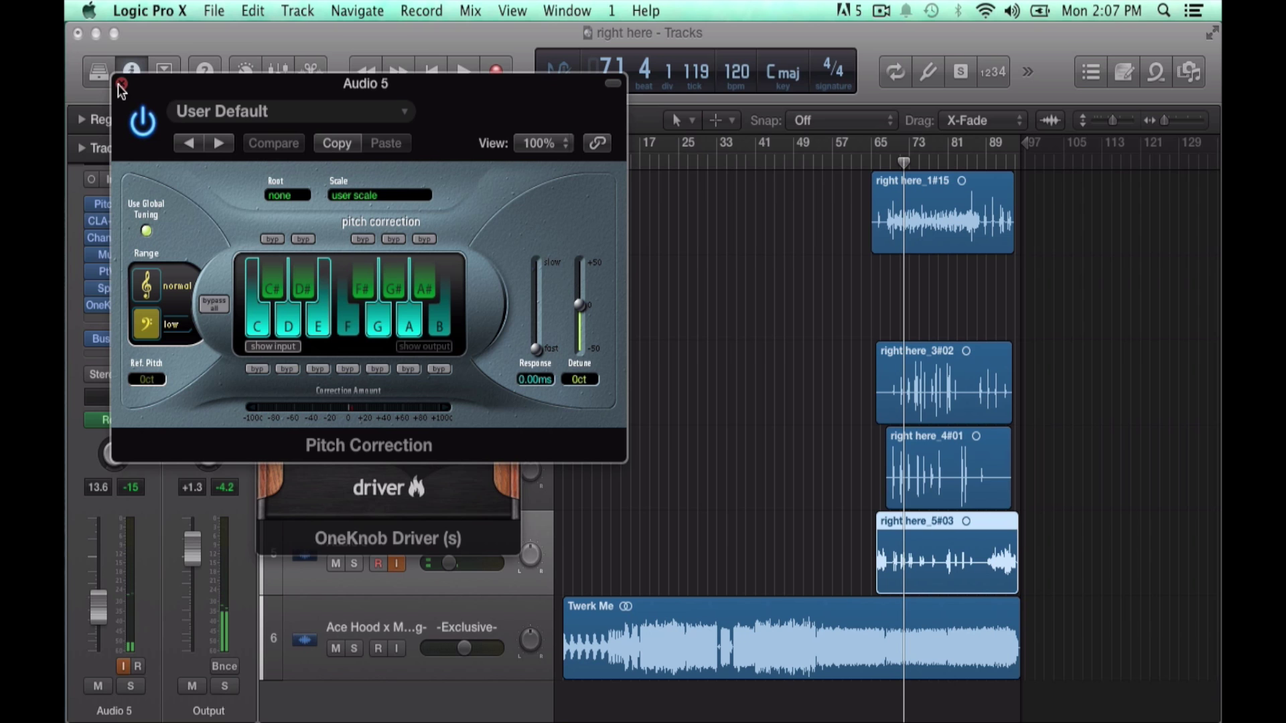
pyautogui.click(269, 289)
pyautogui.click(122, 86)
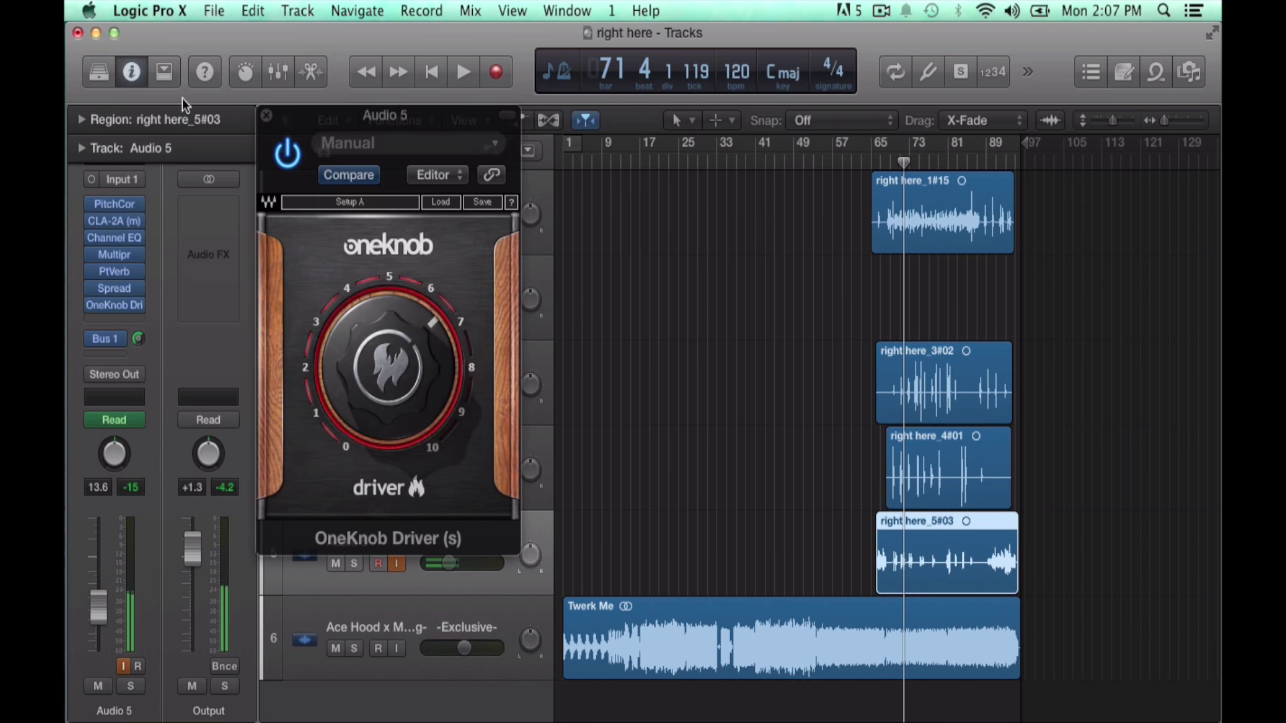
pyautogui.click(266, 116)
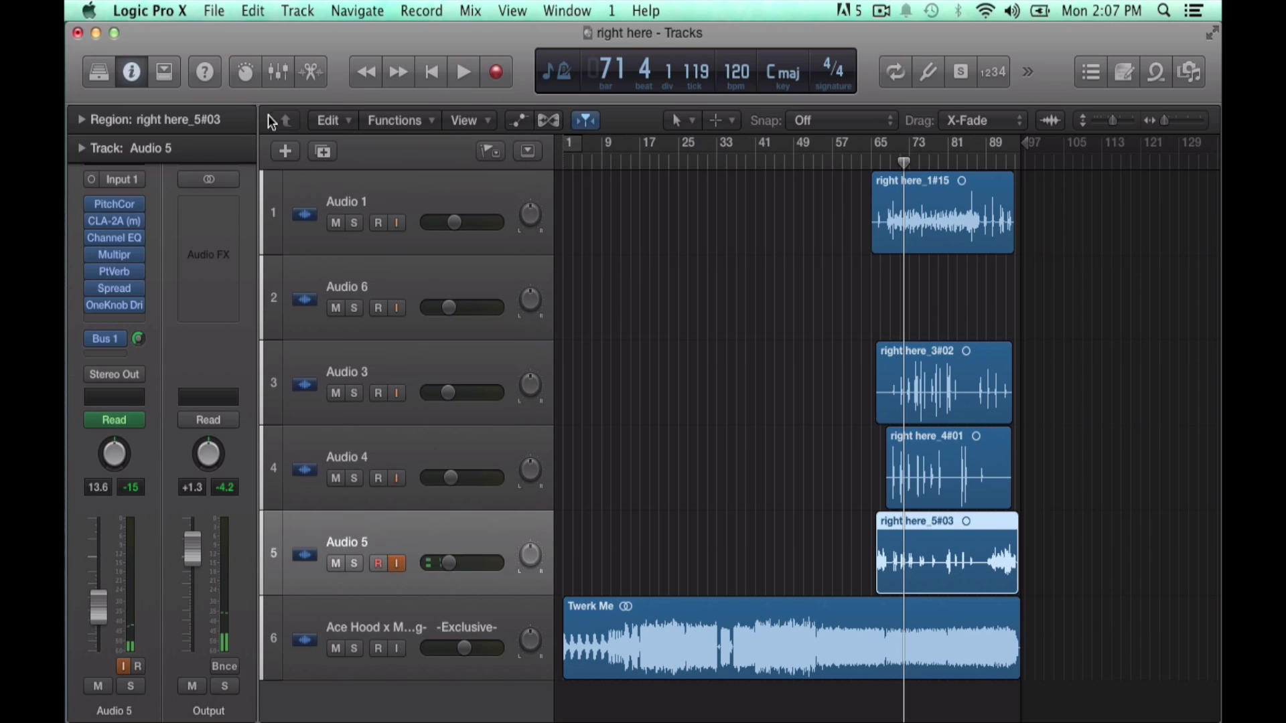
# Step: Select Audio 6 and set its track volume to -6.6 dB
pyautogui.click(400, 288)
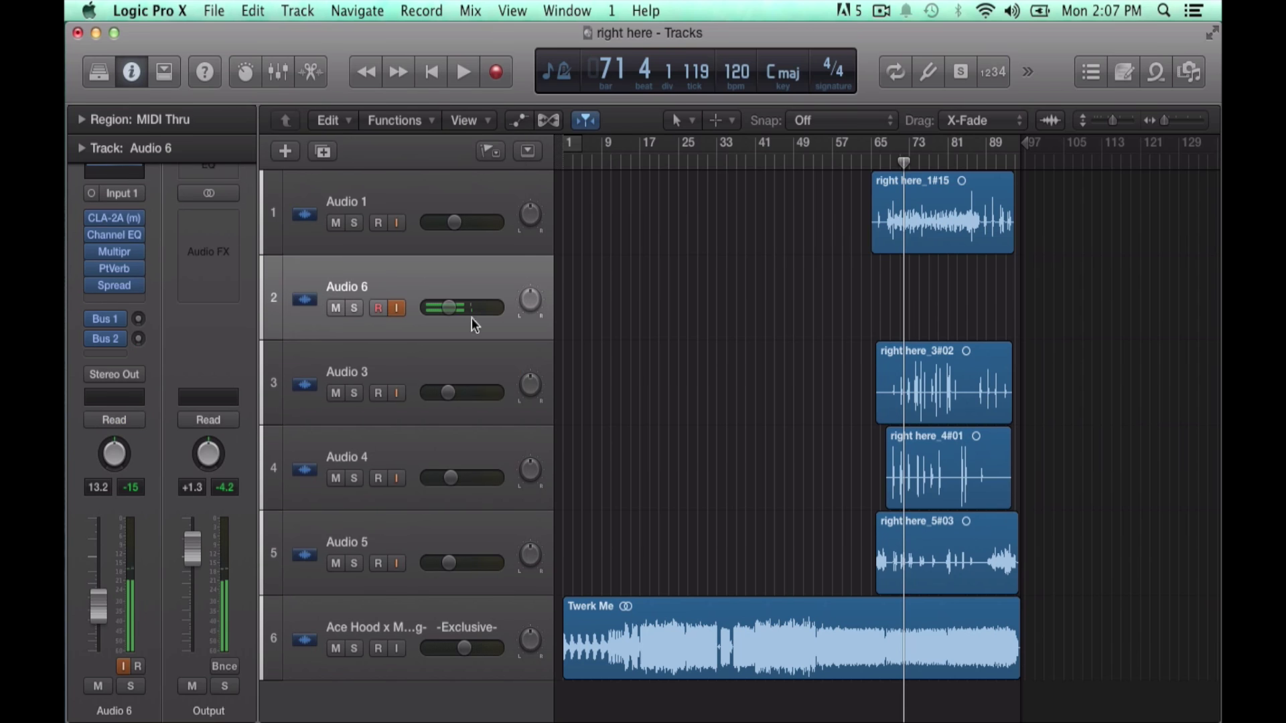
pyautogui.moveTo(453, 308); pyautogui.dragTo(460, 308)
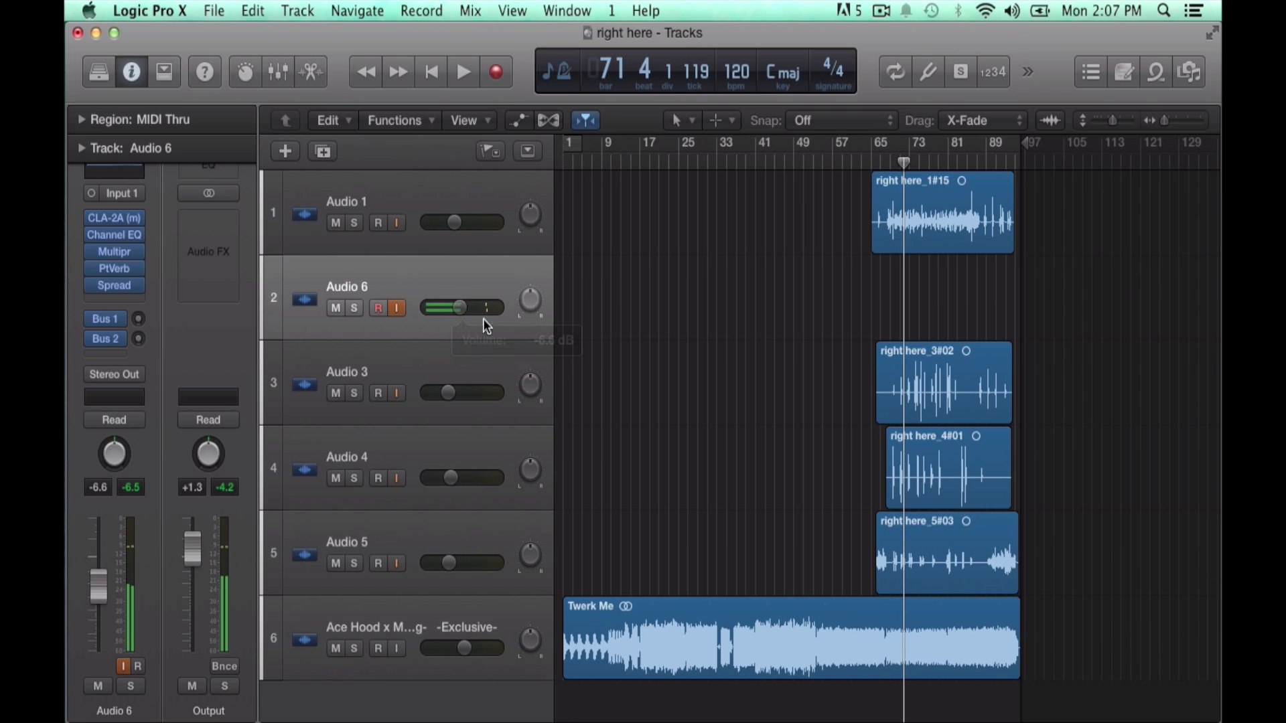
# Step: Play the full mix from bar 68 to hear the vocal effects together, and stop playback around bar 81
pyautogui.click(885, 156)
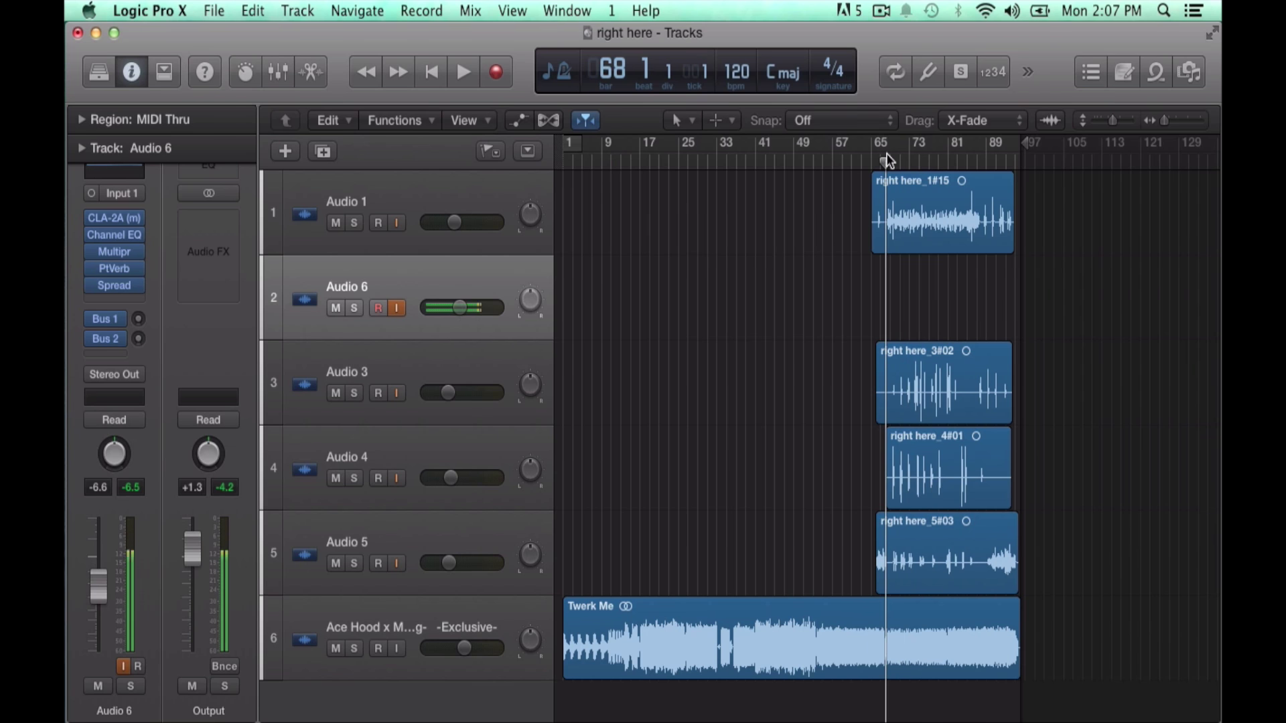
pyautogui.press('space')
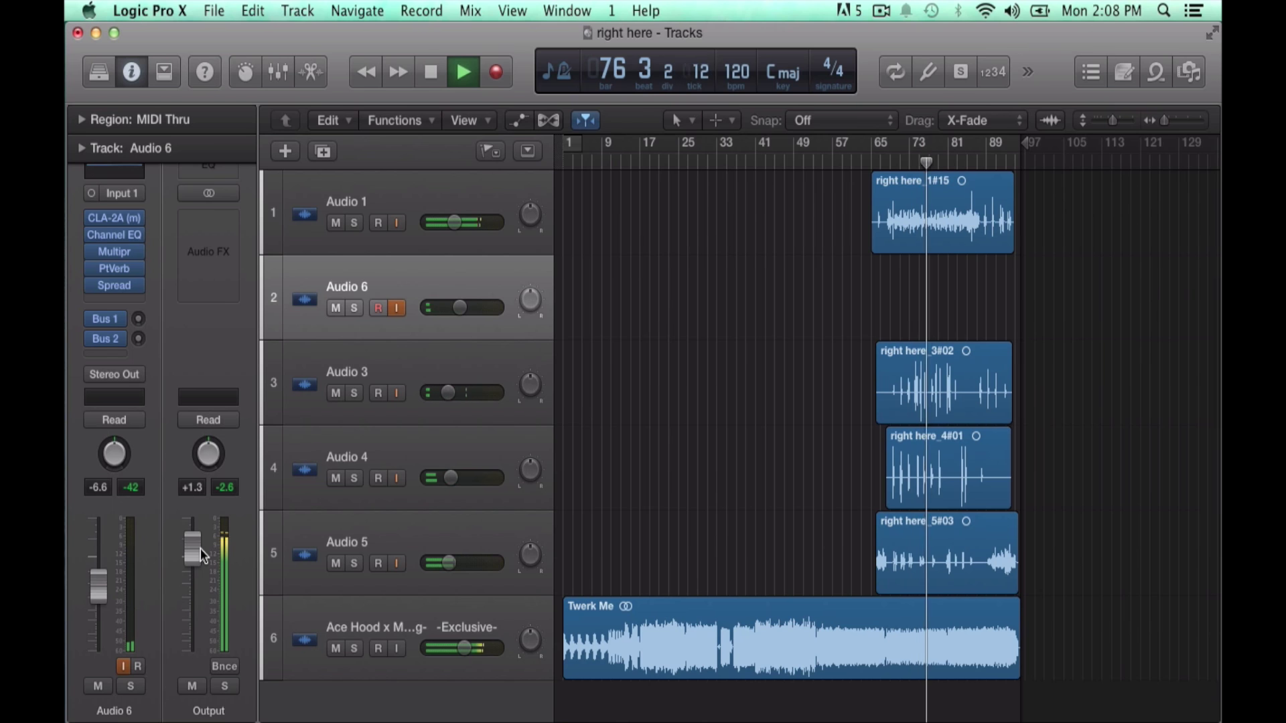
pyautogui.click(429, 70)
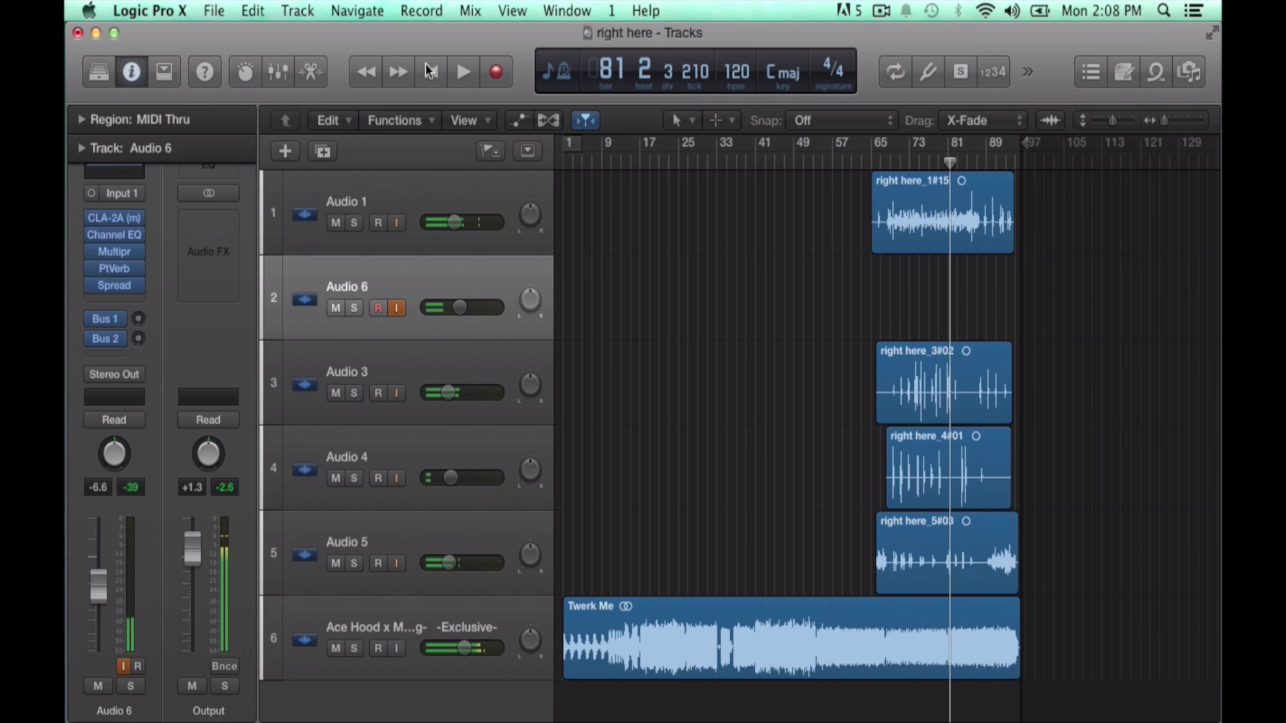